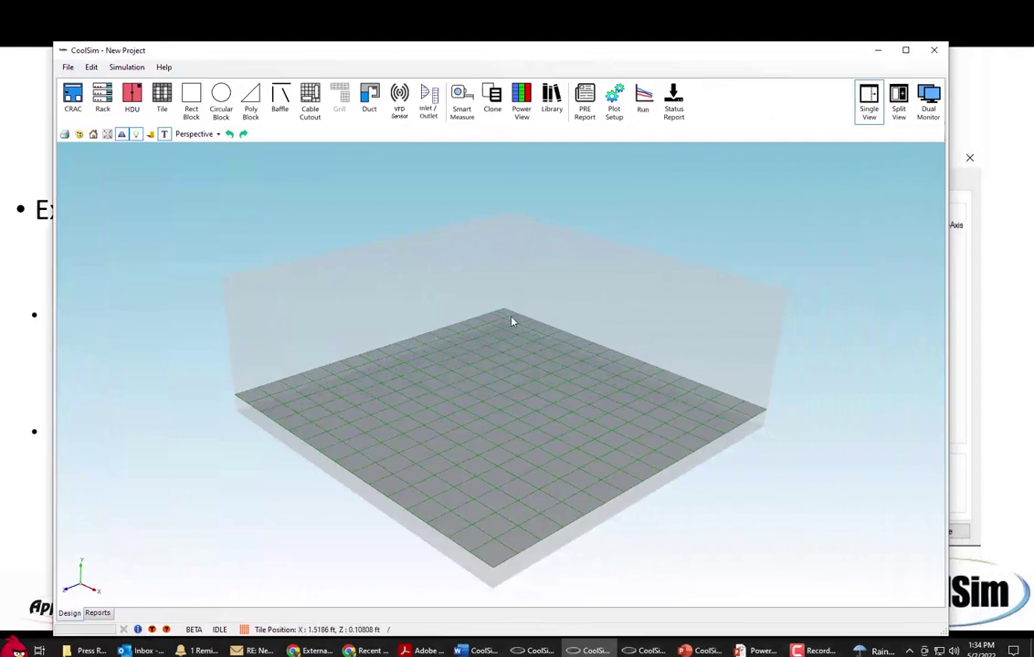
Step: Turn on External Flow Simulation for the new project's room in the Room Editor
drag(512, 320, 553, 302)
scroll(463, 408, down, 3)
drag(463, 408, 435, 430)
scroll(472, 435, up, 3)
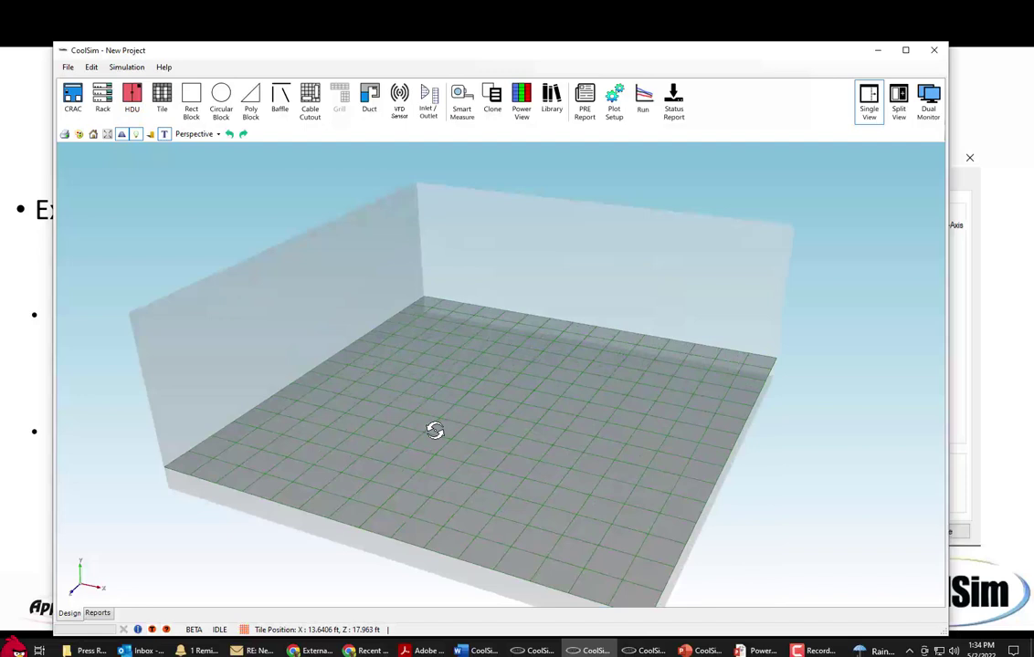
double_click(305, 358)
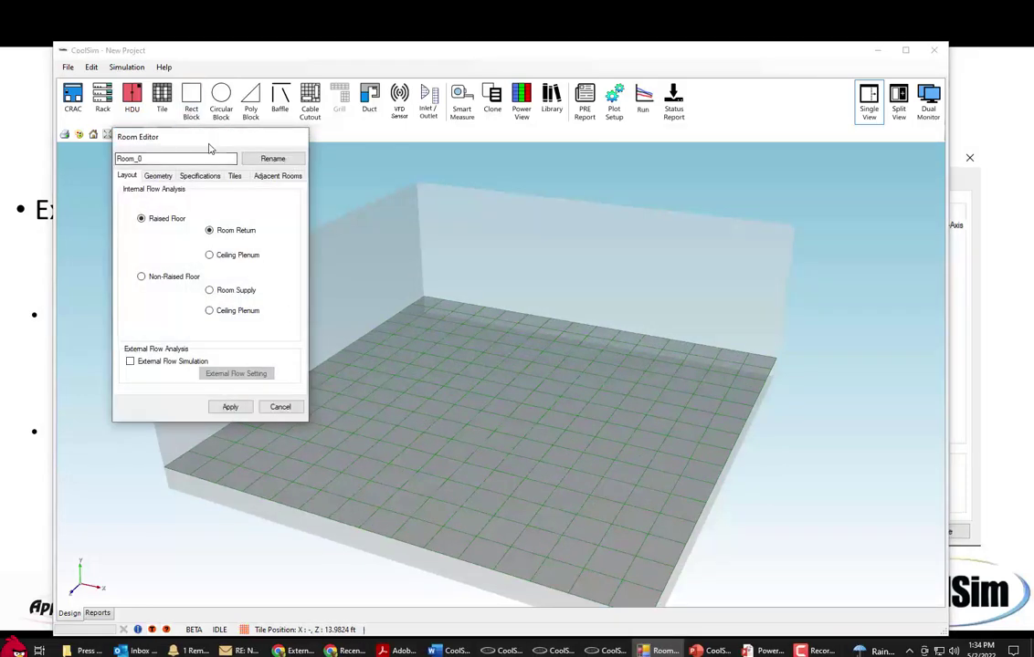
drag(209, 143, 620, 182)
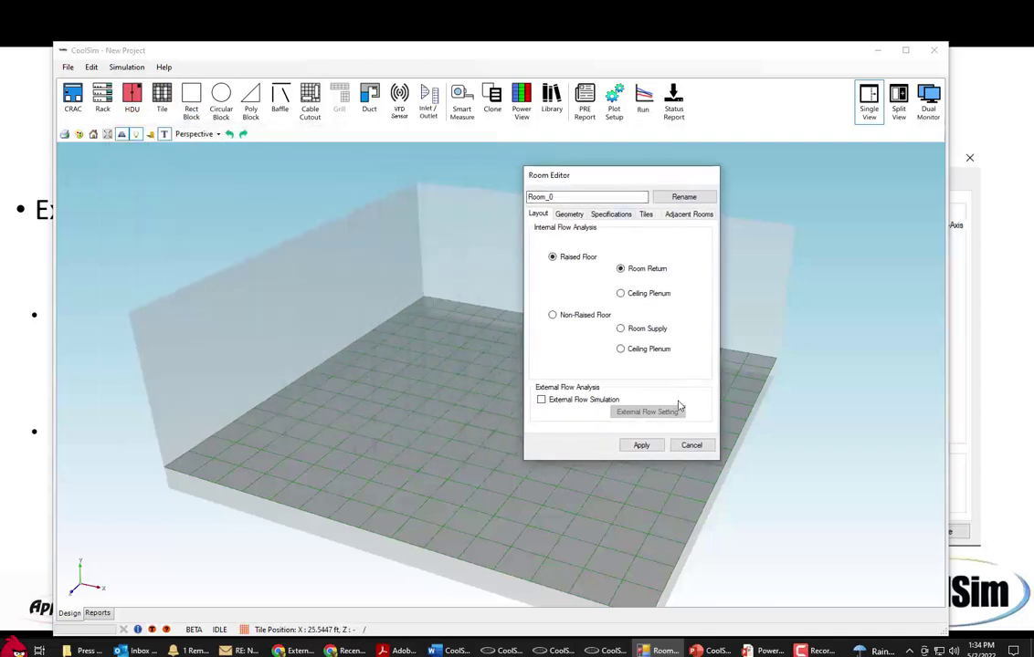
click(541, 401)
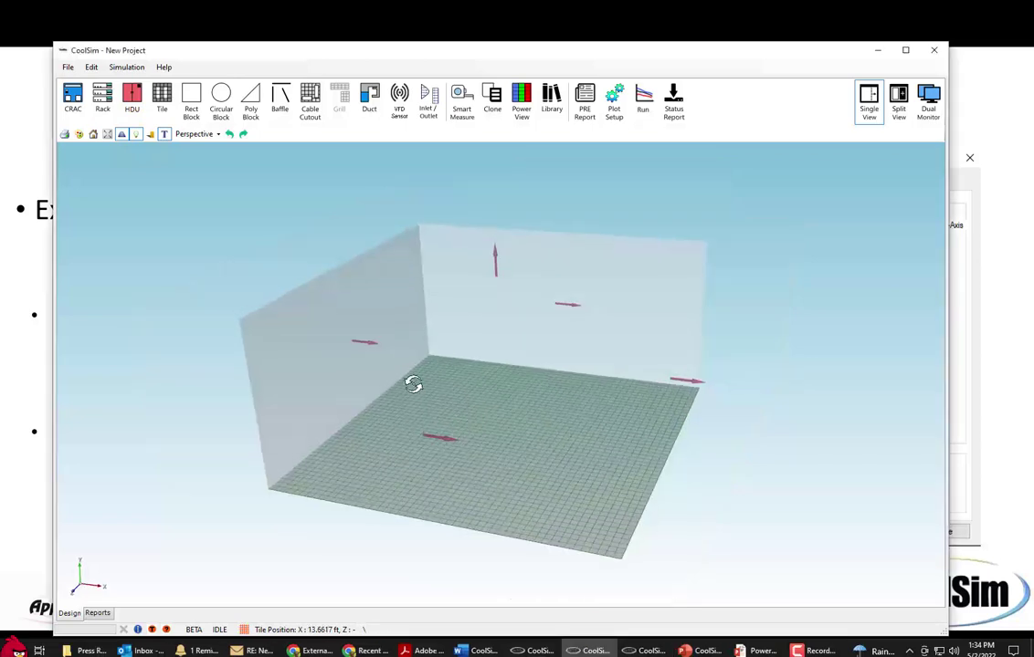
Step: In the room's external flow settings, set the north offset to 27 and the wind direction to 39
mouse_move(412, 385)
mouse_down()
mouse_move(372, 438)
mouse_move(319, 424)
mouse_move(491, 361)
mouse_move(445, 291)
mouse_move(432, 432)
mouse_move(362, 436)
mouse_move(466, 437)
mouse_move(500, 355)
mouse_move(505, 404)
mouse_move(295, 372)
mouse_move(579, 390)
mouse_move(422, 371)
mouse_up()
right_click(357, 375)
click(396, 380)
click(259, 396)
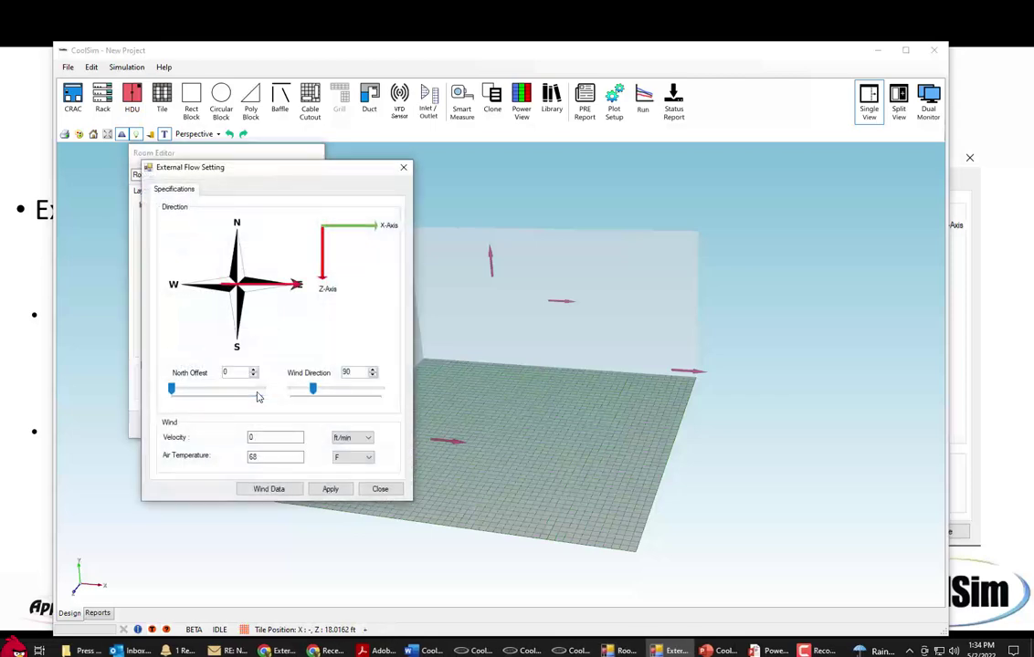
drag(285, 175, 769, 239)
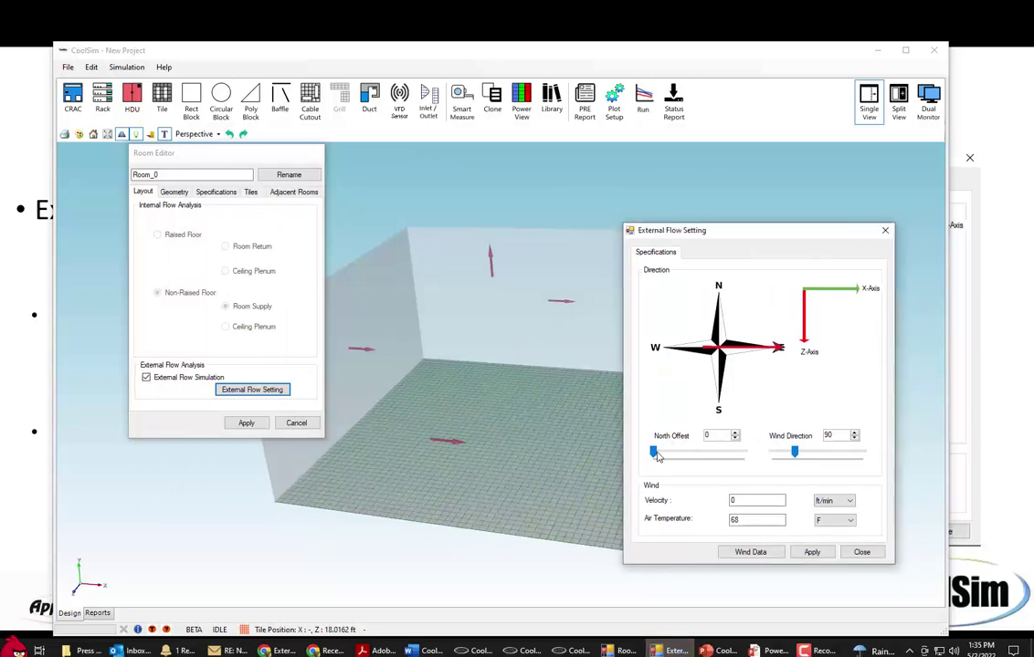
mouse_move(653, 452)
mouse_down()
mouse_move(662, 457)
mouse_move(652, 457)
mouse_up()
drag(654, 459, 659, 459)
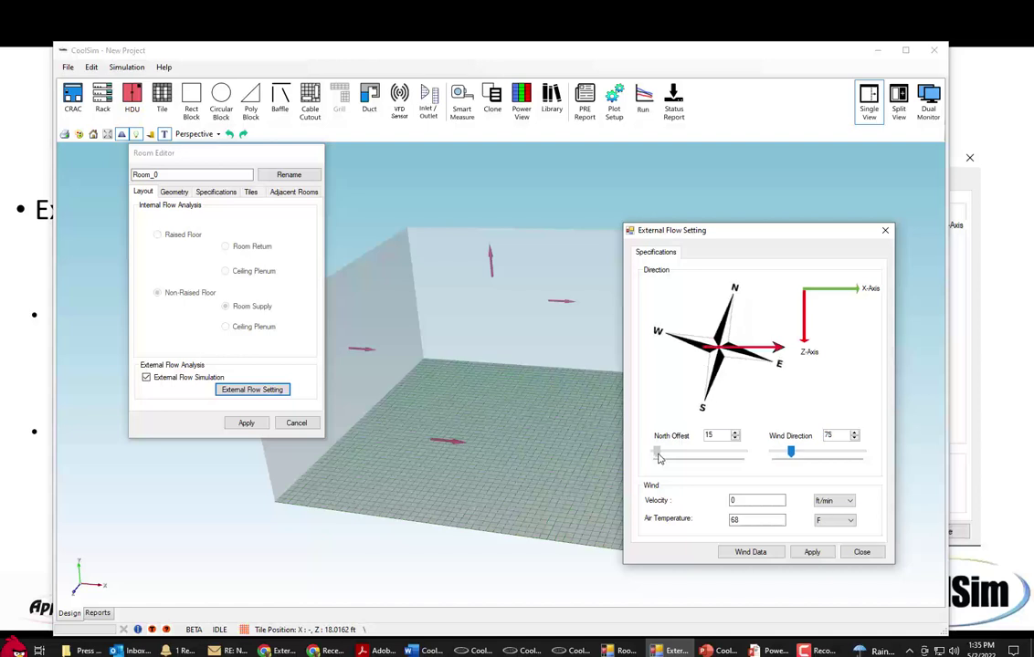
drag(659, 458, 663, 460)
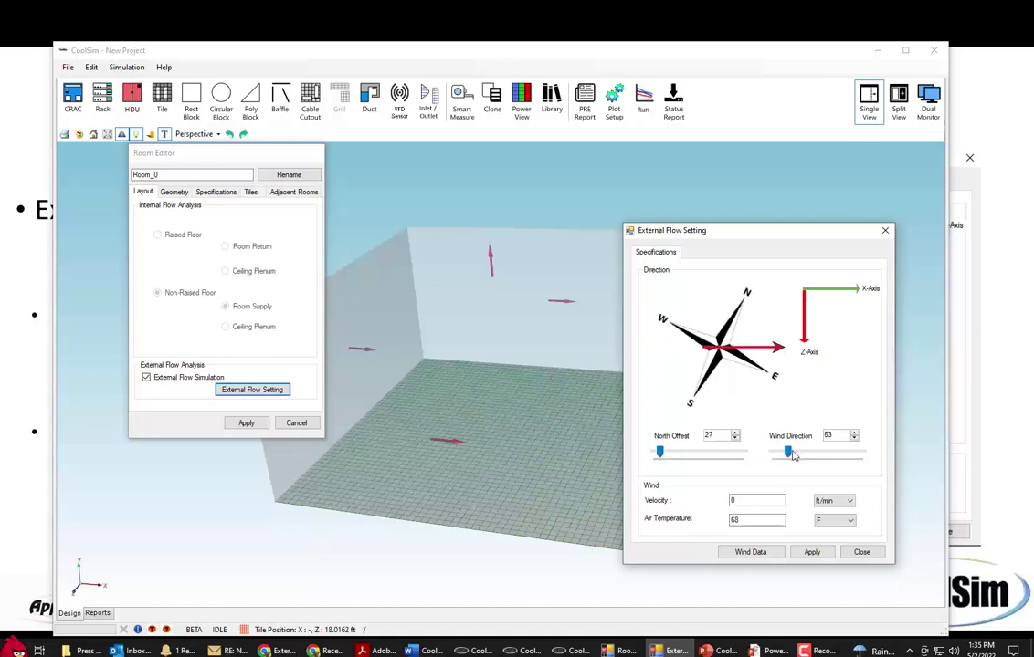
drag(789, 455, 781, 459)
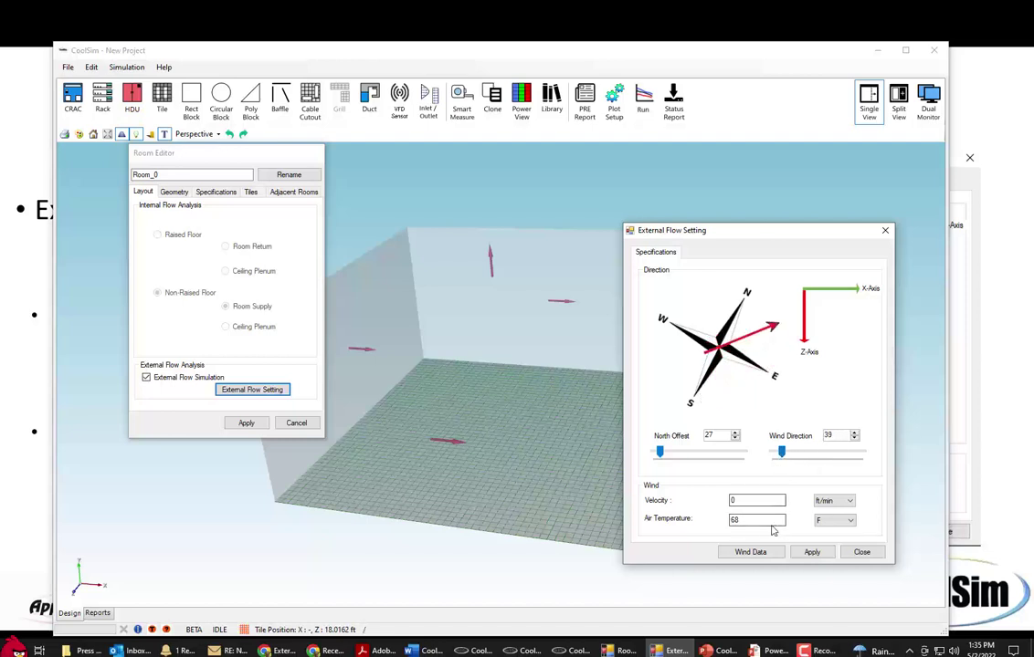
Step: Review the wind velocity entry and the units available for it, leaving ft/min selected
click(741, 502)
click(839, 503)
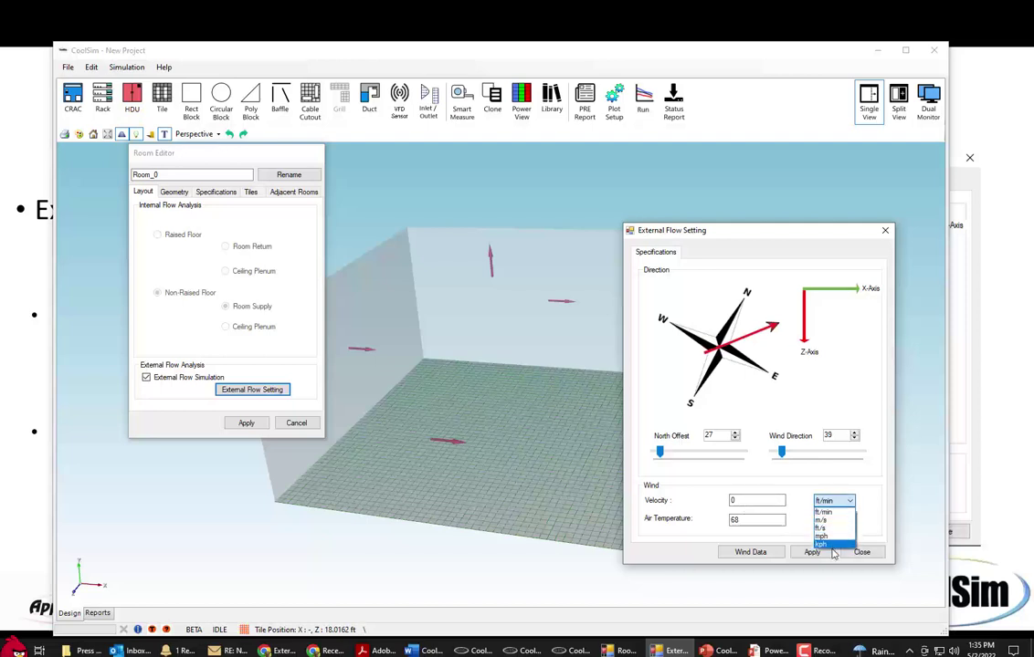
click(649, 470)
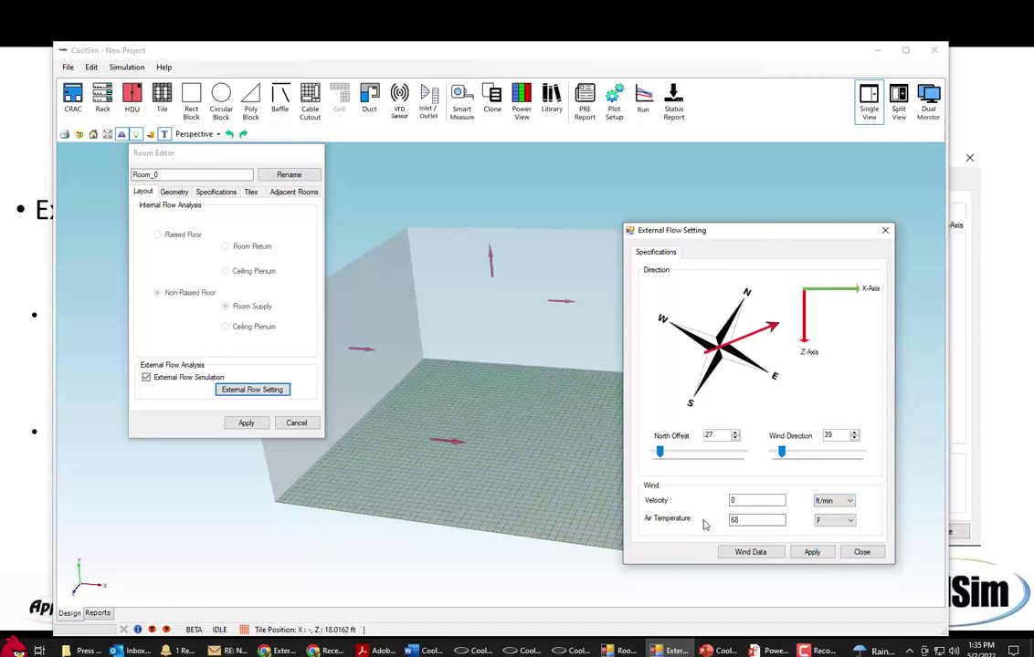
Step: Open the linked wind data on the National Weather Service map and view its wider geographic coverage
click(750, 553)
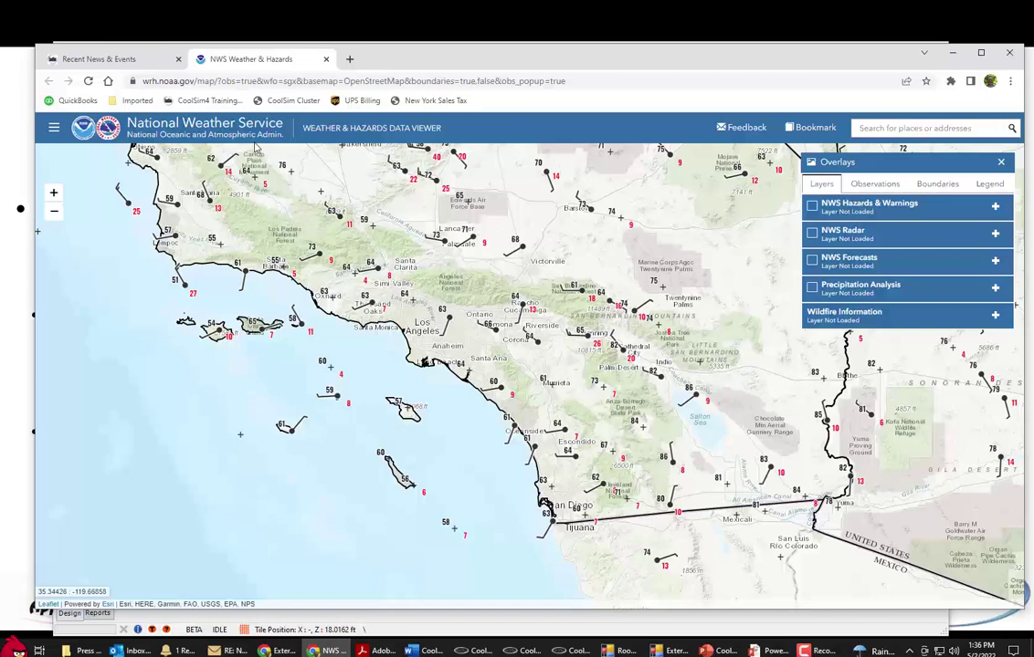
scroll(279, 157, down, 1)
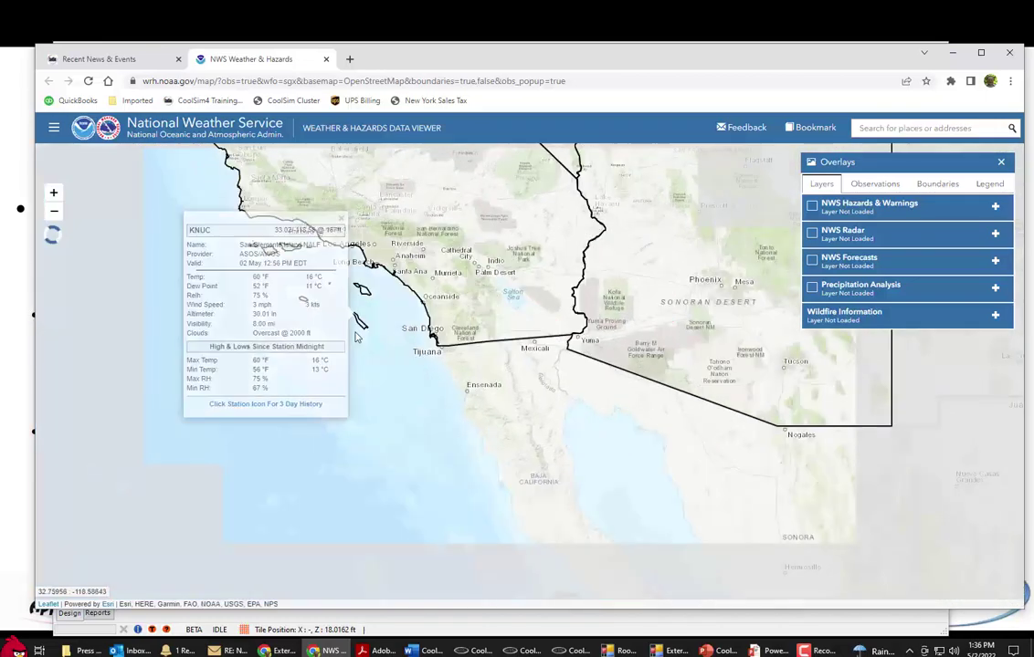
scroll(355, 333, down, 3)
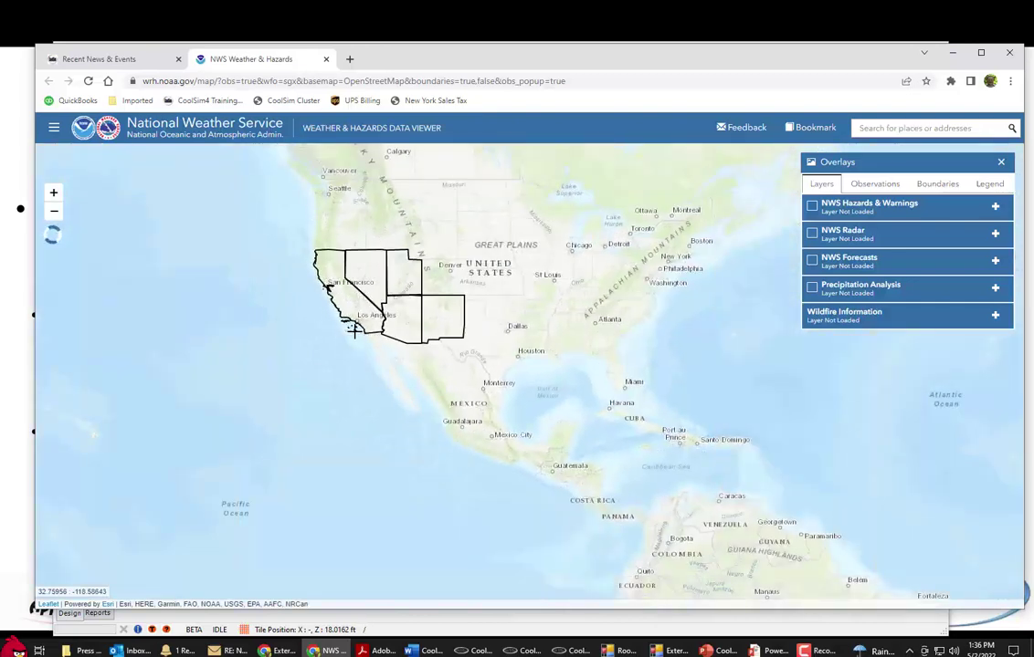
scroll(355, 334, down, 2)
mouse_move(357, 336)
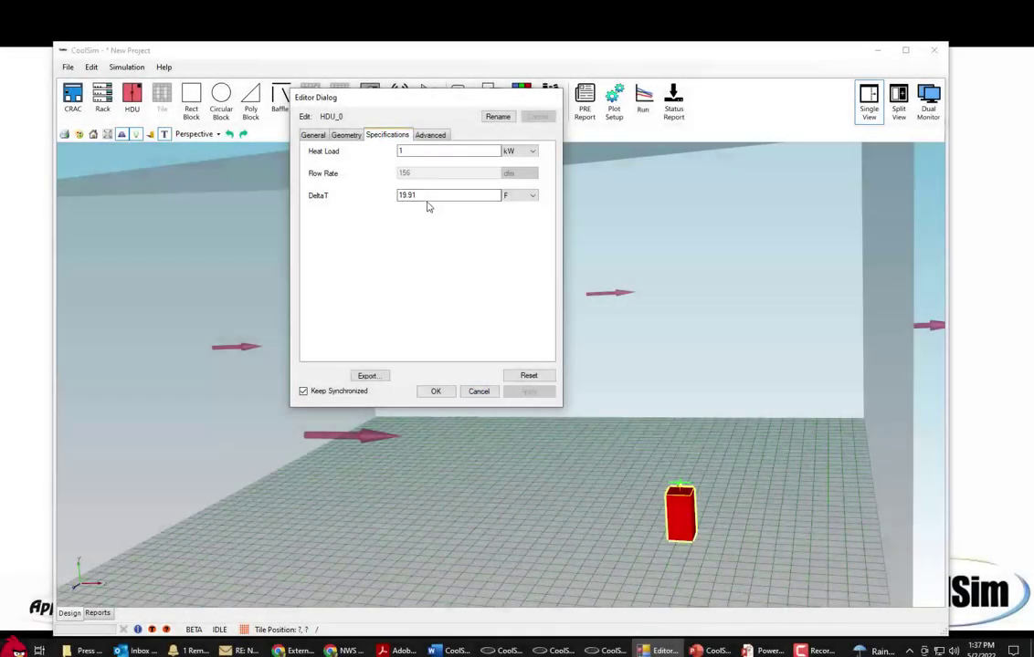
Step: Examine the heat load and DeltaT specifications of the HDU placed in the external flow room
click(422, 152)
click(411, 197)
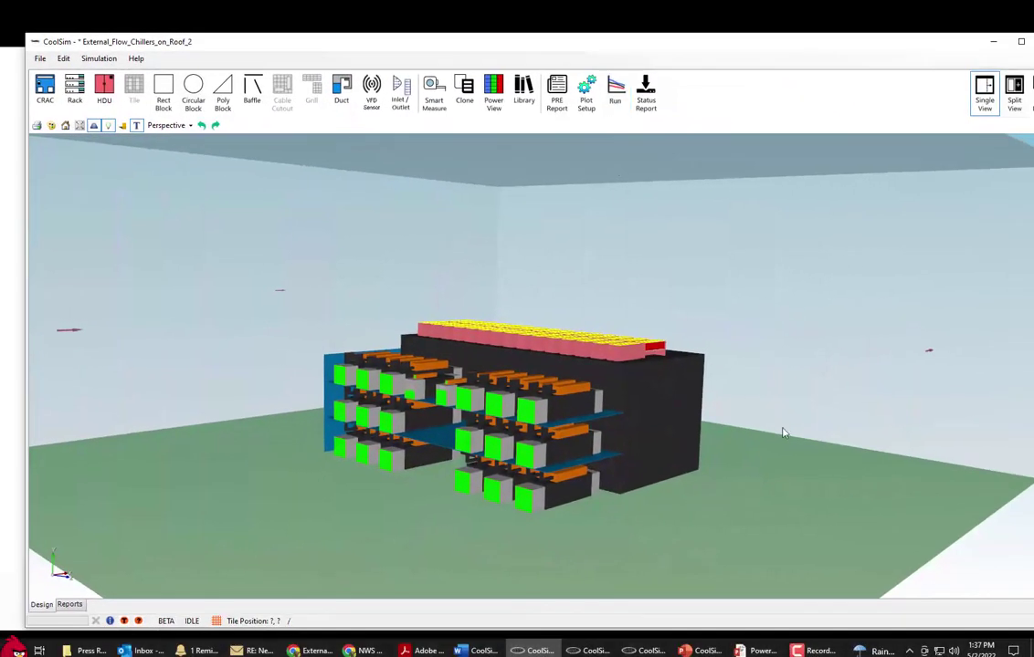
Step: Examine the rooftop chiller units and their surrounding frames in the External_Flow_Chillers_on_Roof_2 model
middle_drag(807, 432, 904, 349)
scroll(663, 365, up, 3)
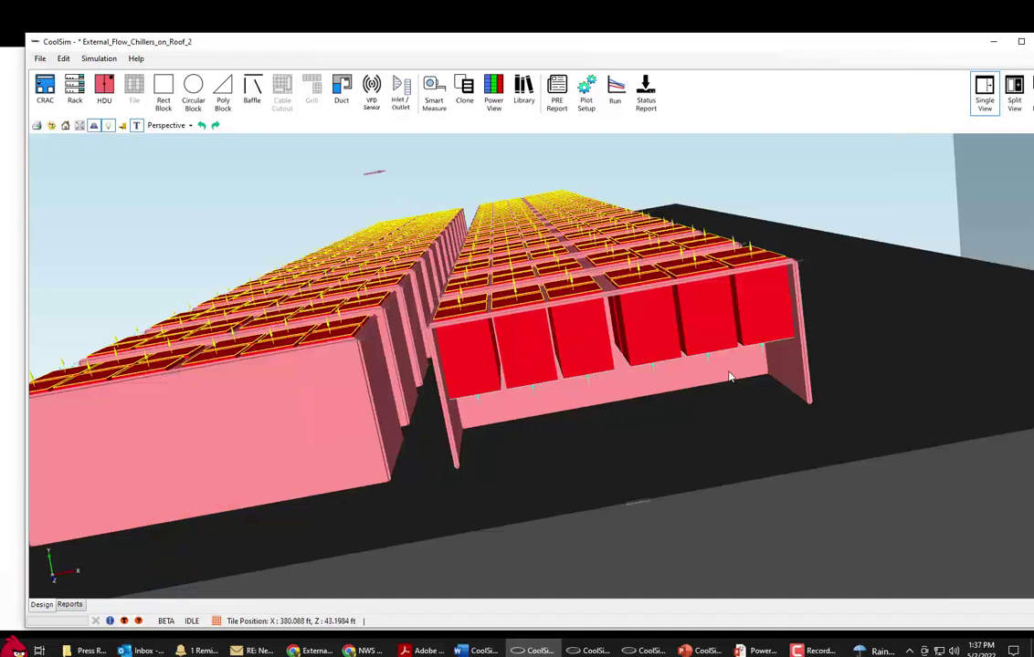
middle_drag(526, 369, 789, 341)
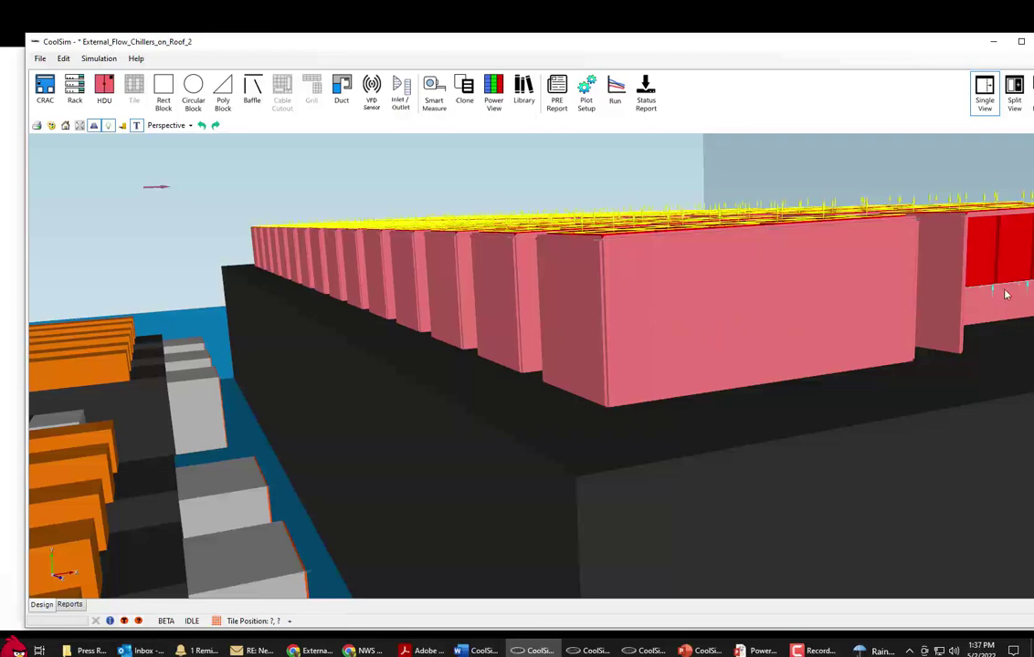
middle_drag(1005, 294, 696, 369)
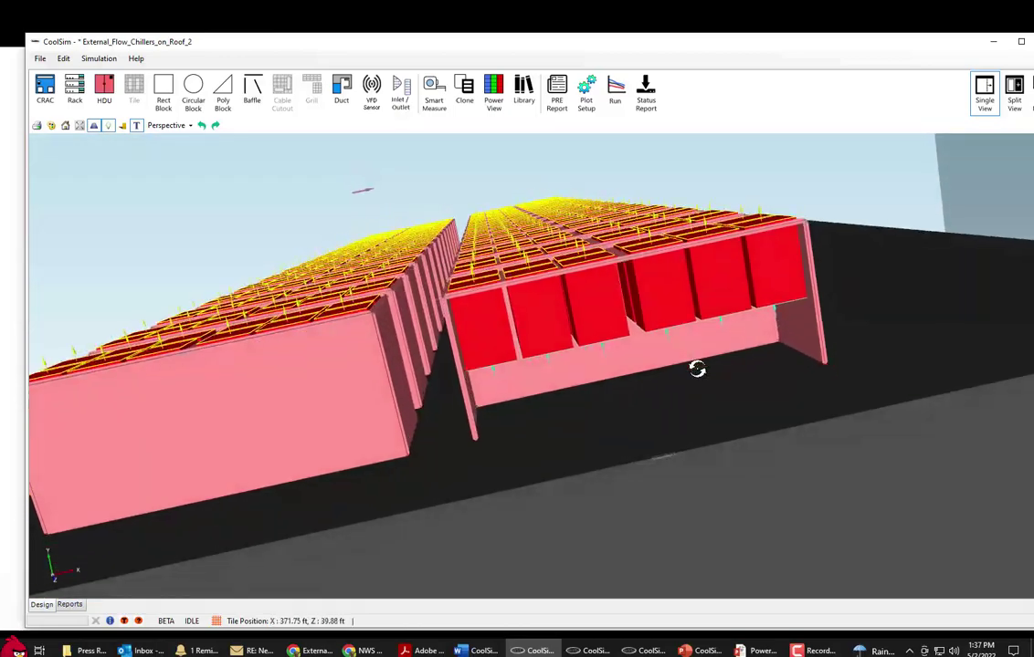
right_click(663, 311)
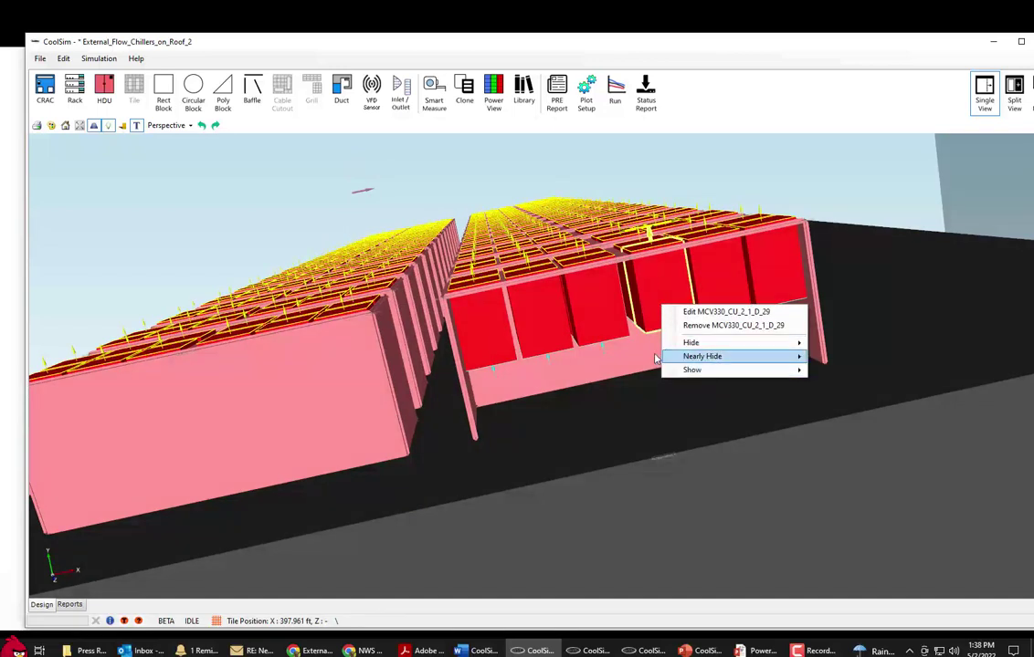
click(635, 373)
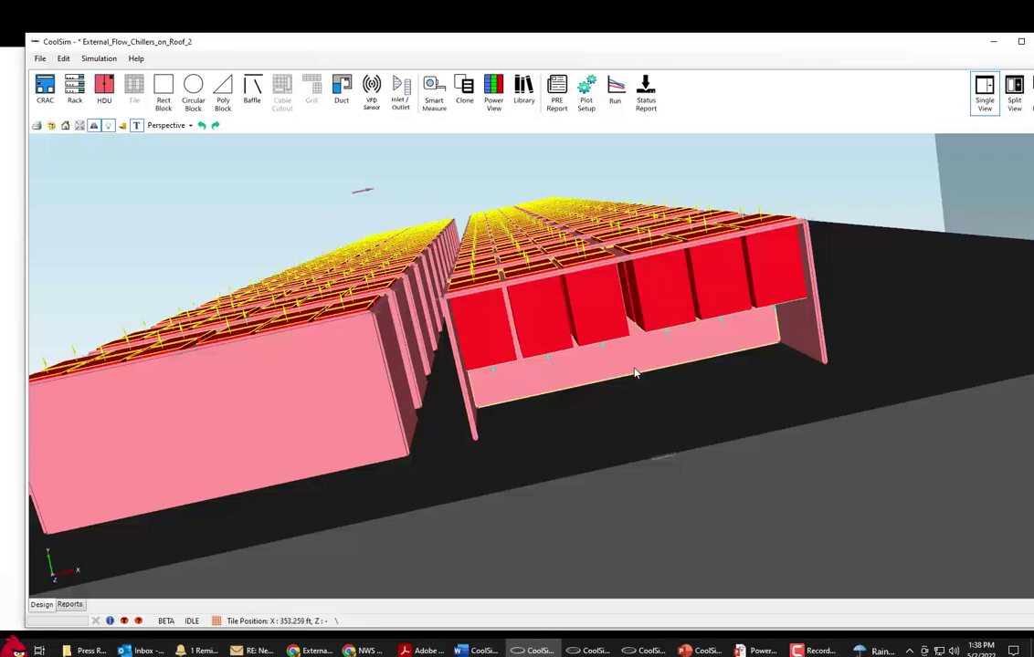
Step: Check the air flow settings of the frame baffle at the end of the rooftop row, without changing them
click(329, 375)
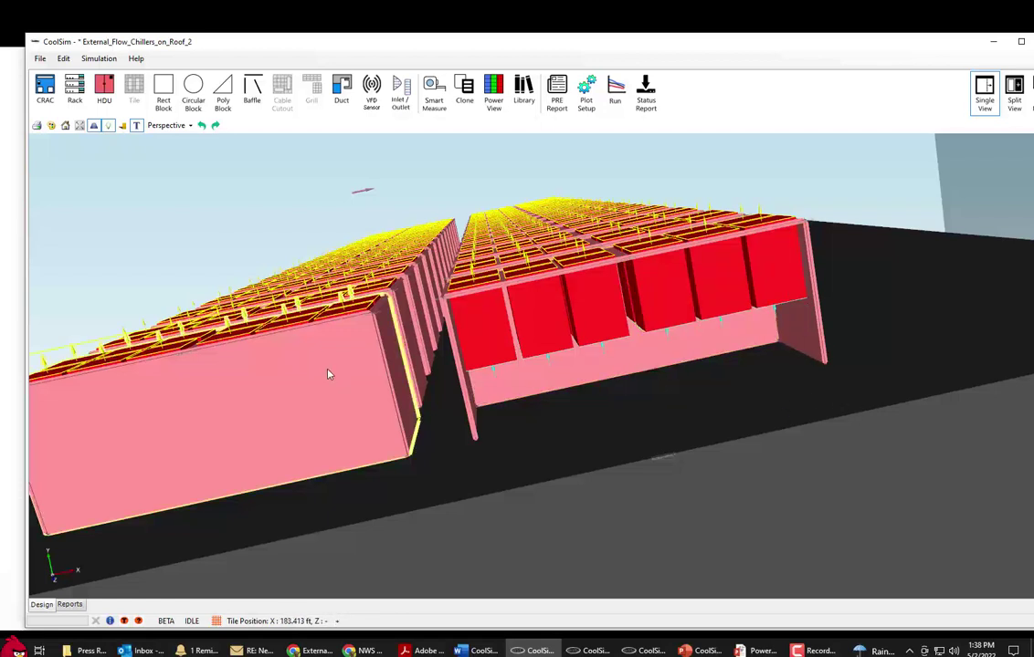
double_click(329, 374)
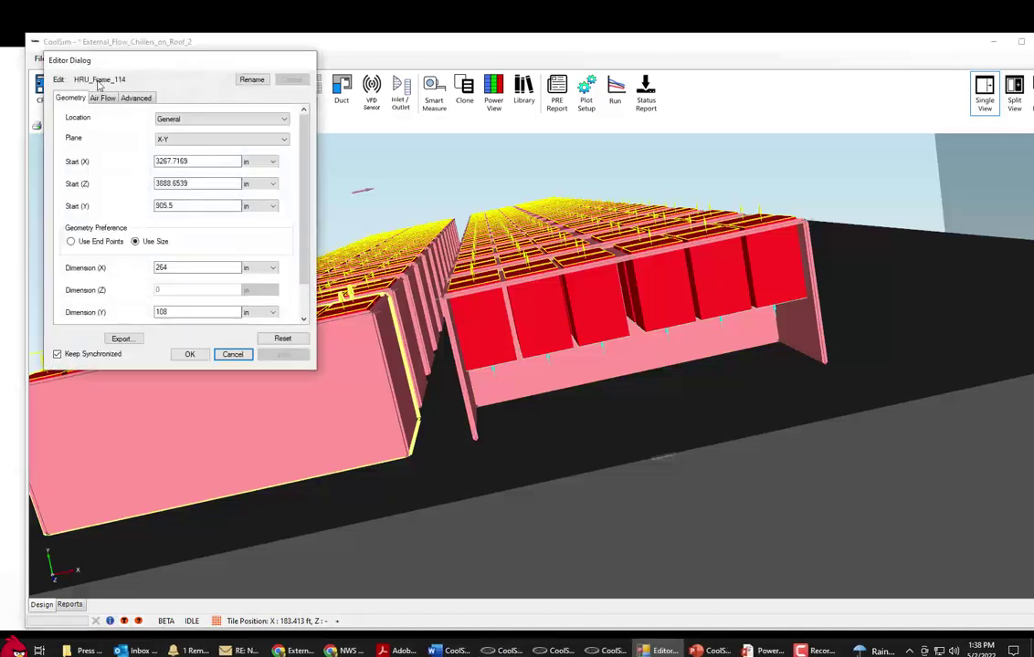
click(101, 99)
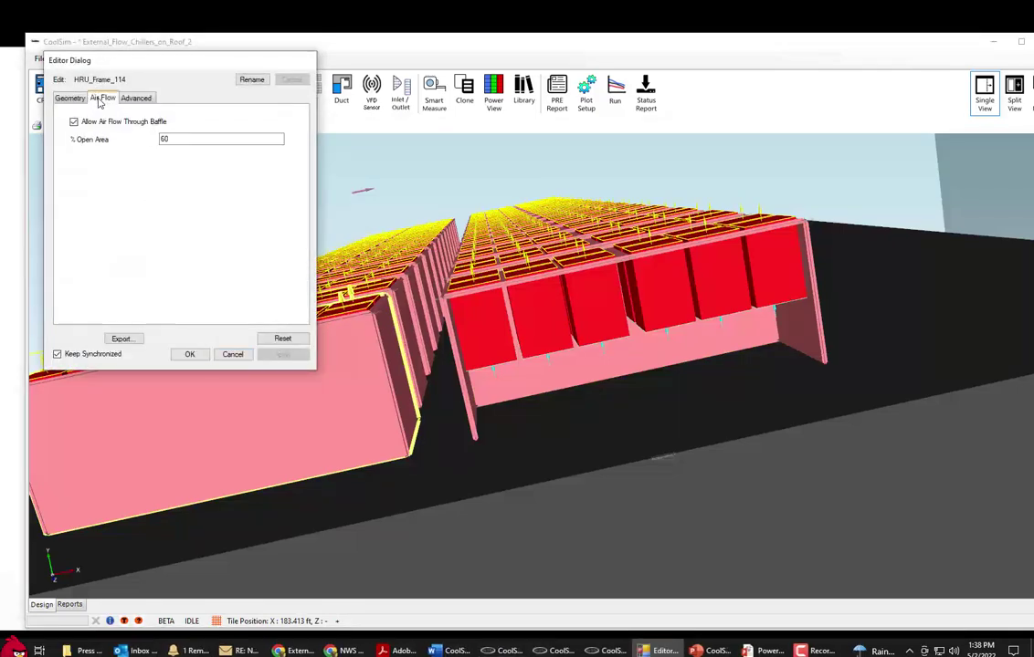
click(232, 354)
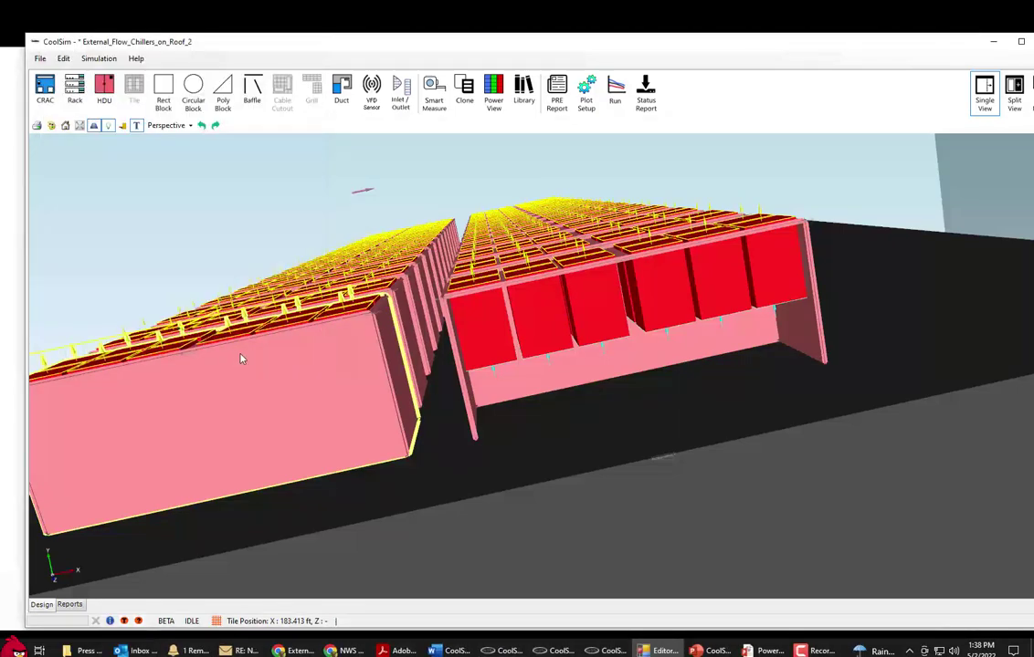
Step: Open the Racks & PDUs pathline plot from the model's 3D report files in a maximized viewer
drag(249, 358, 441, 319)
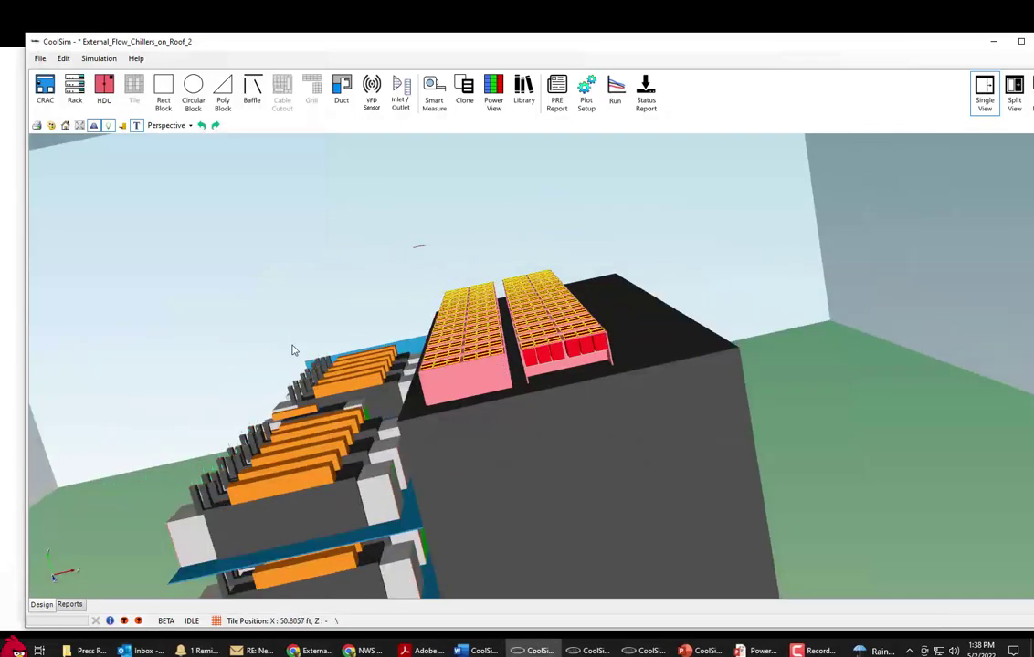
drag(298, 353, 393, 392)
scroll(390, 407, up, 3)
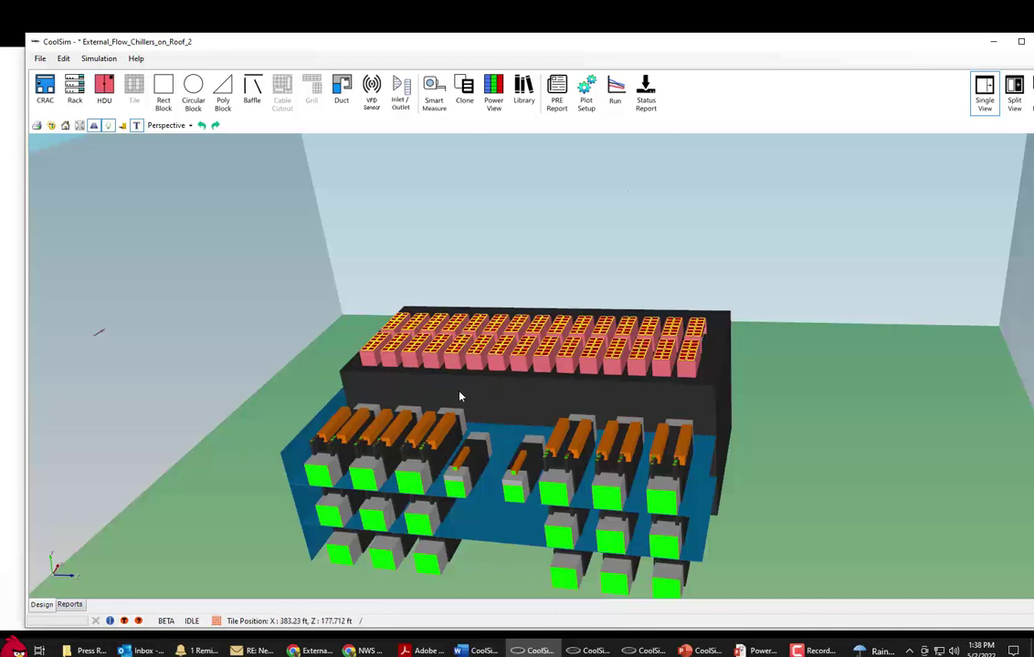
click(69, 605)
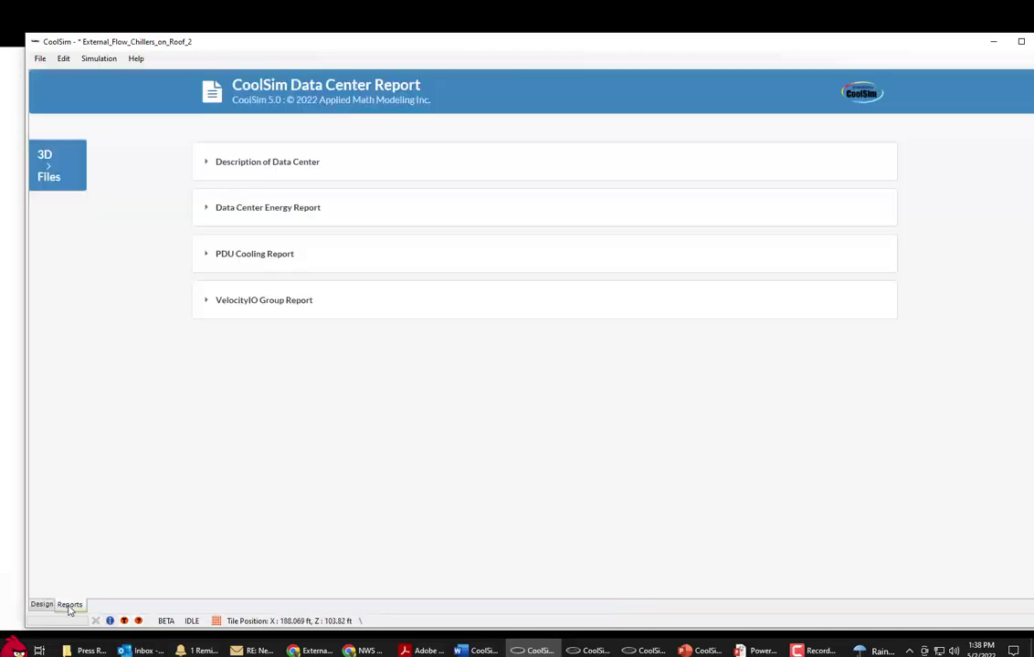
click(48, 173)
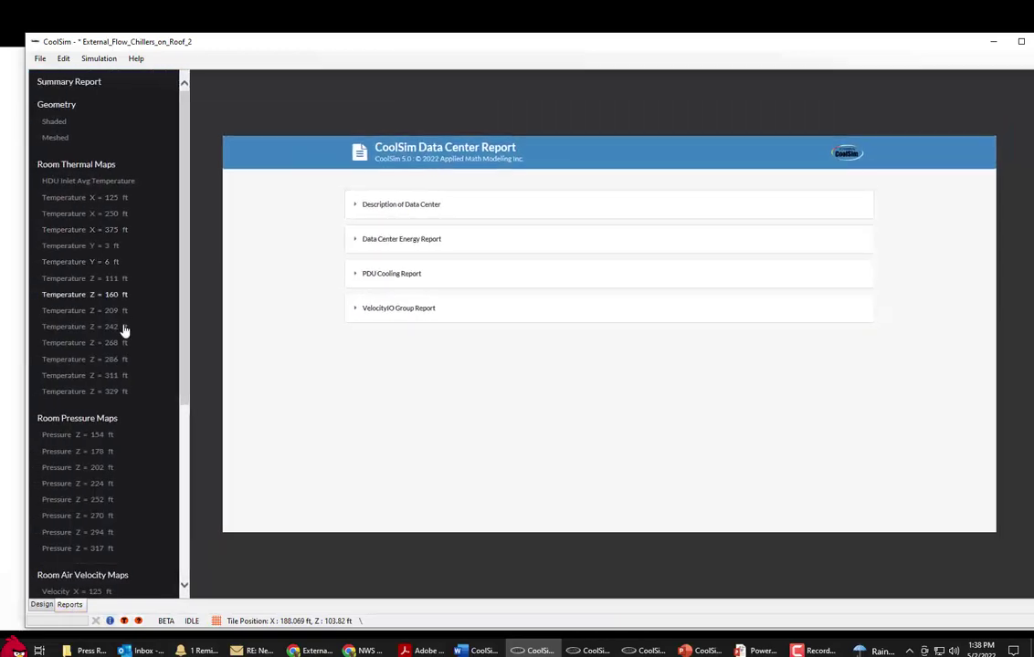
scroll(121, 531, down, 6)
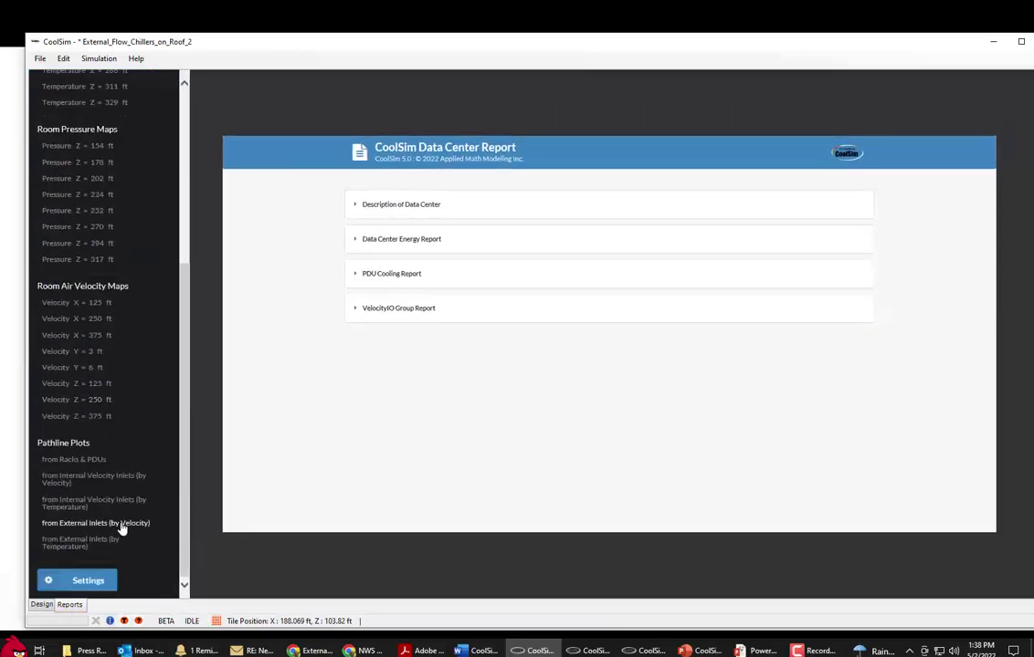
click(83, 464)
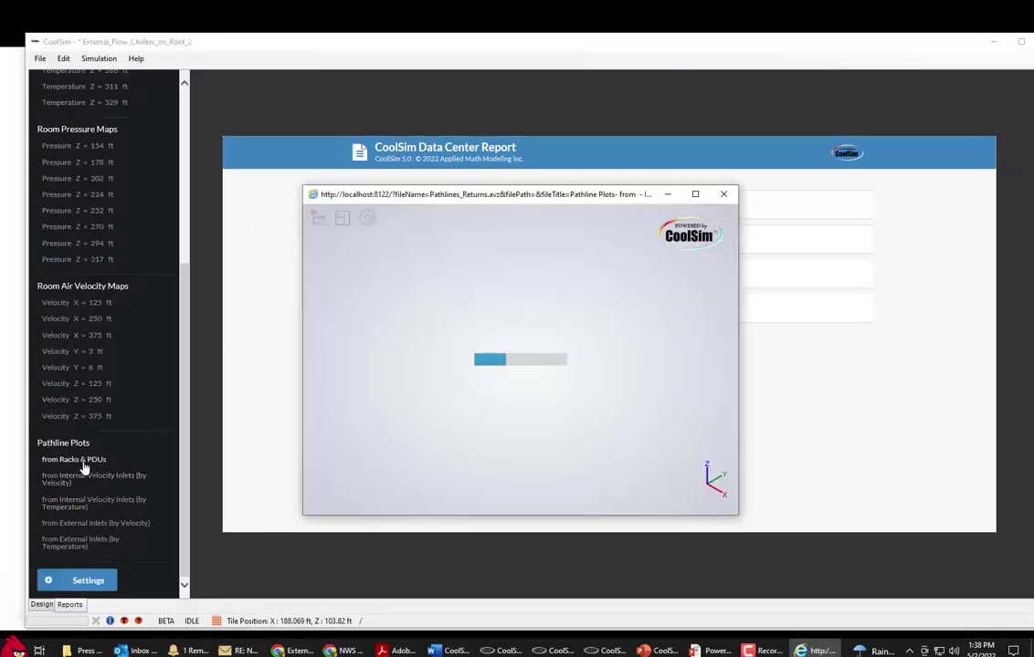
click(695, 197)
Step: Examine the return air temperature pathlines around the rooftop chiller units from several angles
drag(549, 442, 639, 283)
scroll(268, 417, up, 5)
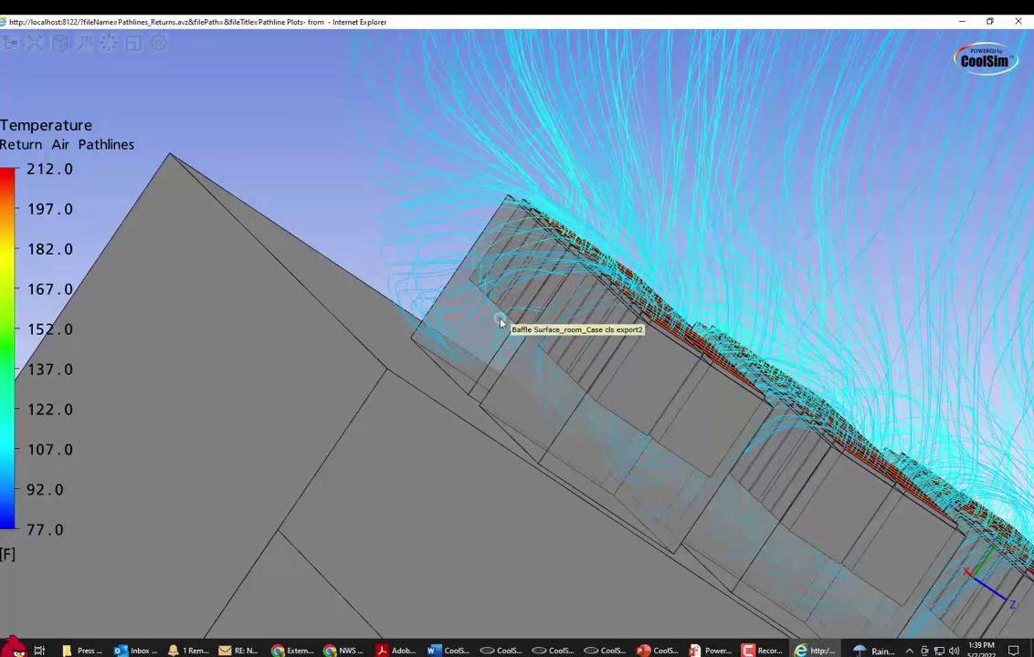
drag(473, 316, 450, 298)
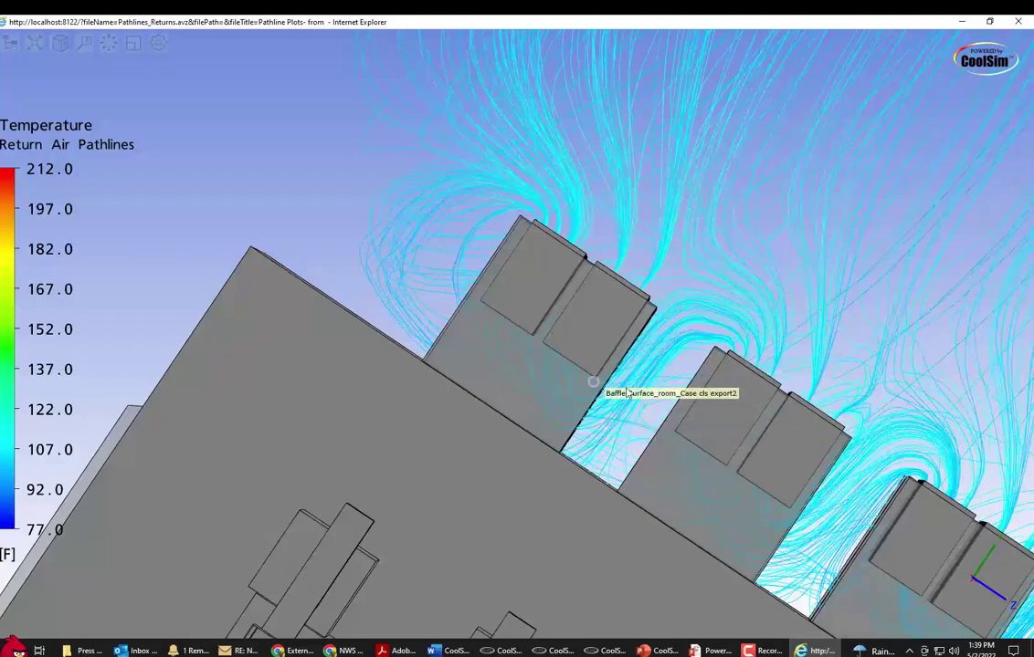
mouse_move(637, 398)
mouse_down()
mouse_move(623, 411)
mouse_move(638, 410)
mouse_move(611, 416)
mouse_move(639, 415)
mouse_move(638, 399)
mouse_move(630, 402)
mouse_up()
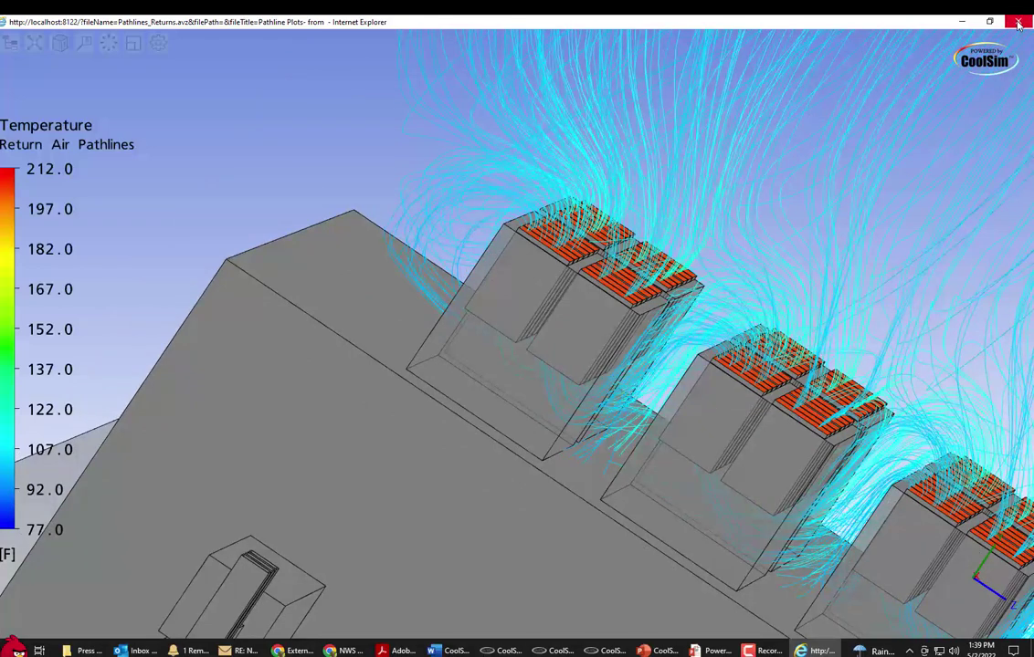
drag(837, 224, 711, 351)
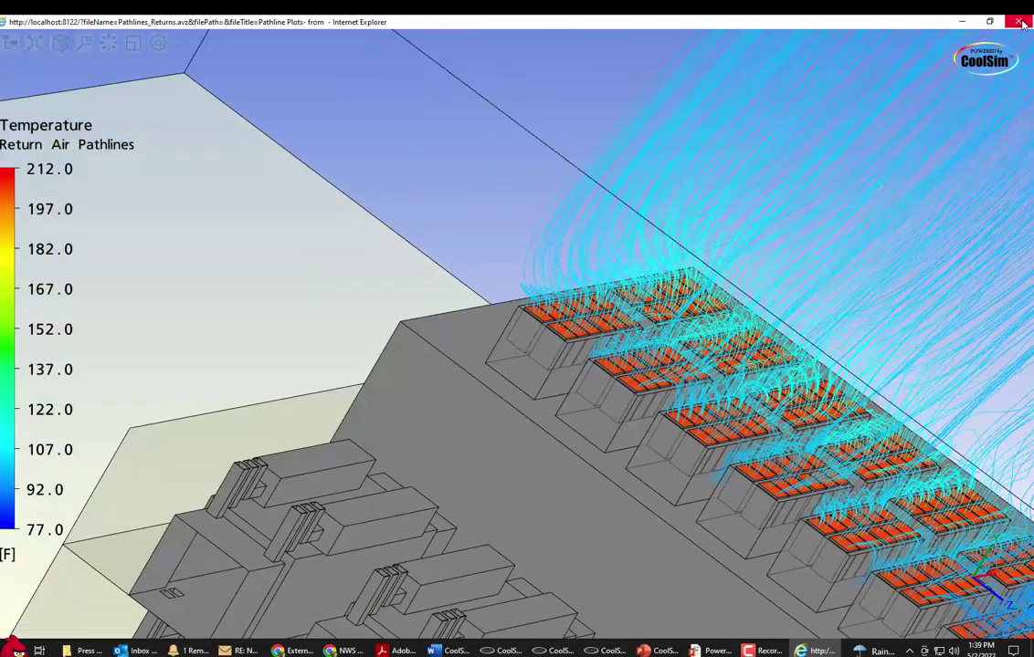
Step: Close the pathline plot and examine the HDU Inlet Avg Temperature thermal map of the rooftop units from above in a maximized viewer
click(1018, 20)
scroll(100, 294, up, 5)
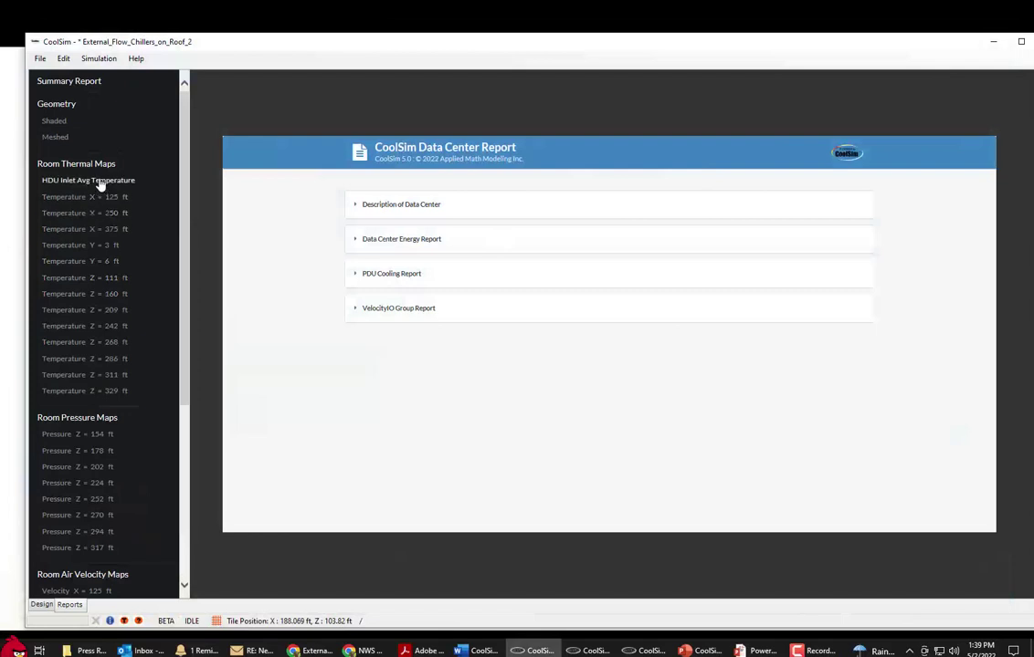
click(100, 183)
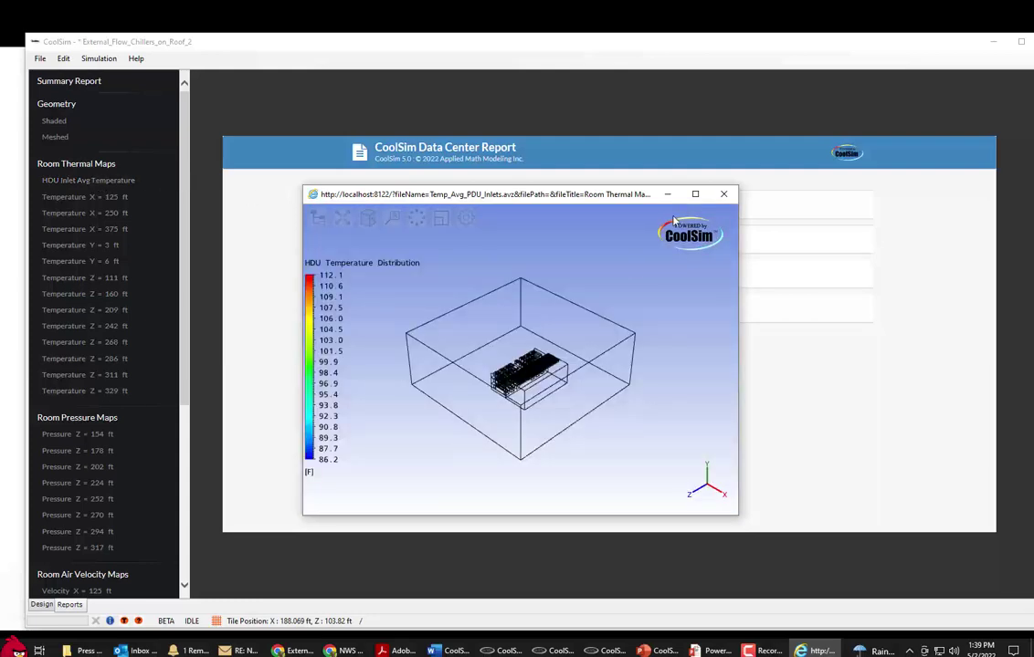
click(695, 194)
drag(434, 347, 504, 429)
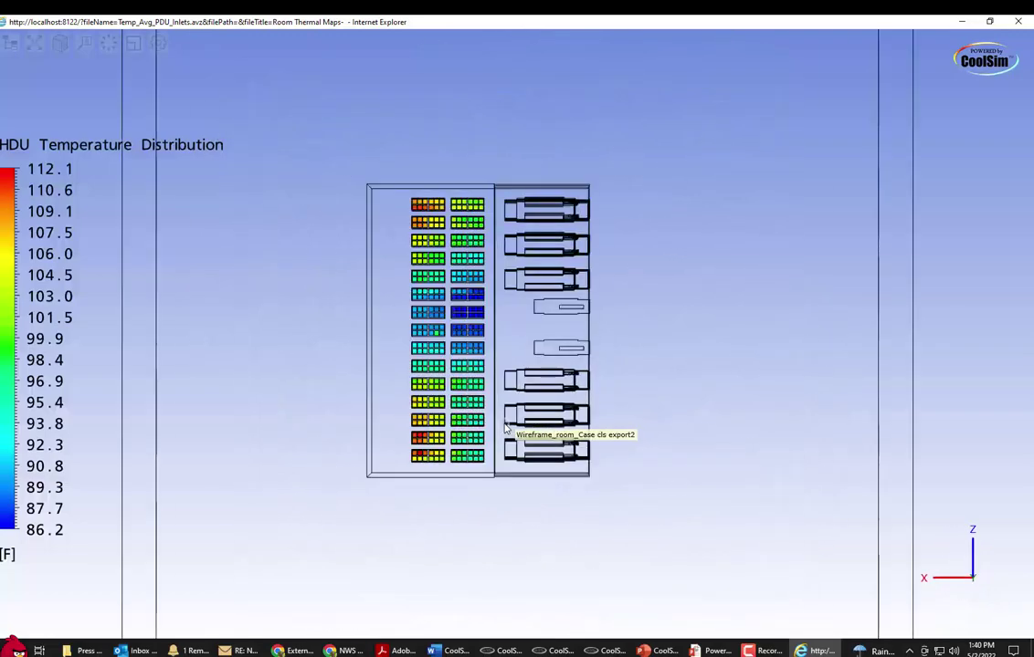
scroll(507, 428, up, 5)
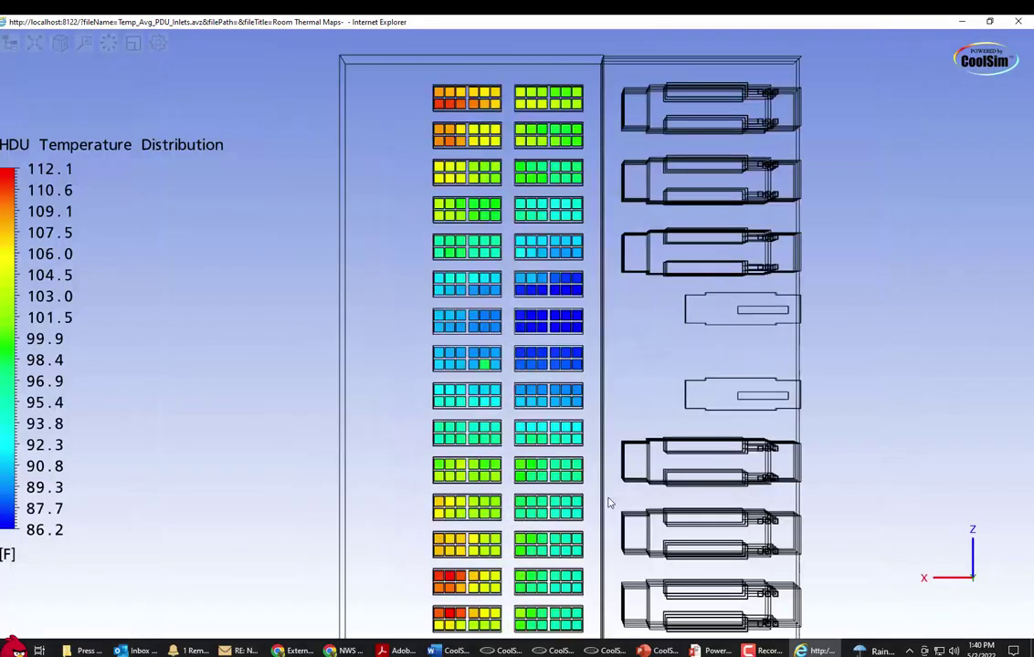
middle_drag(572, 499, 568, 479)
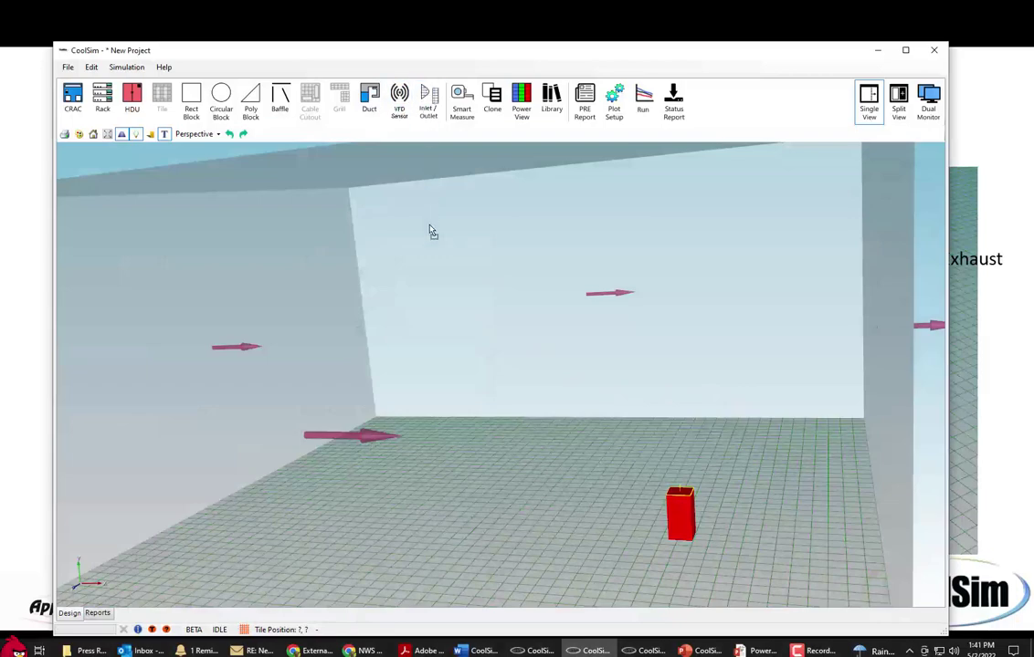
Step: Open the air flow settings of the green velocity inlet in the New Project room, keeping the inlet visible beside the editor
middle_drag(481, 454, 579, 406)
scroll(574, 405, up, 2)
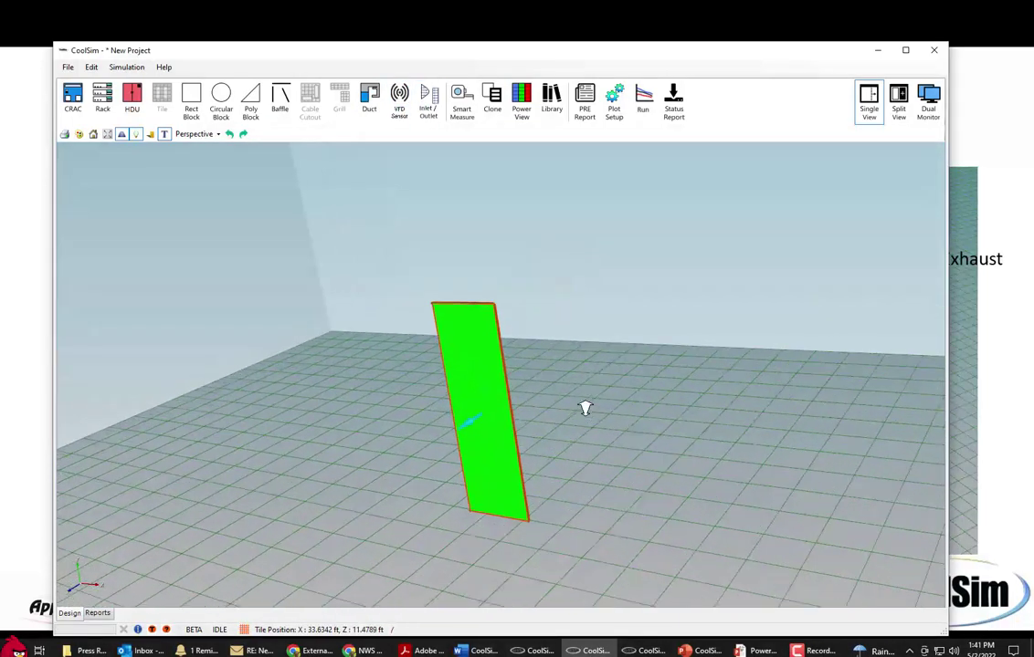
double_click(469, 418)
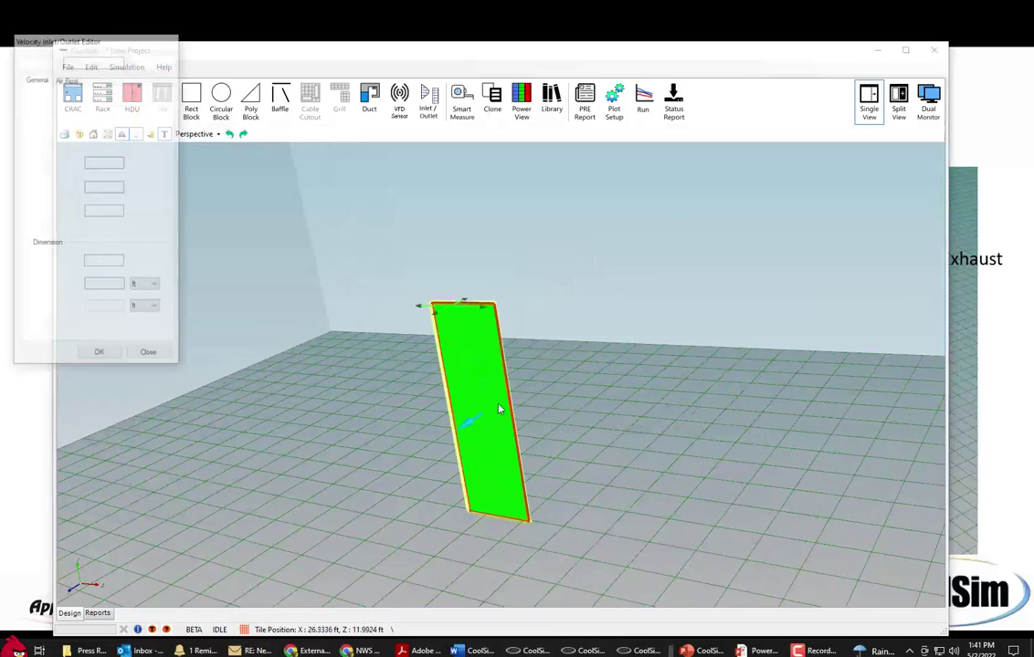
click(68, 79)
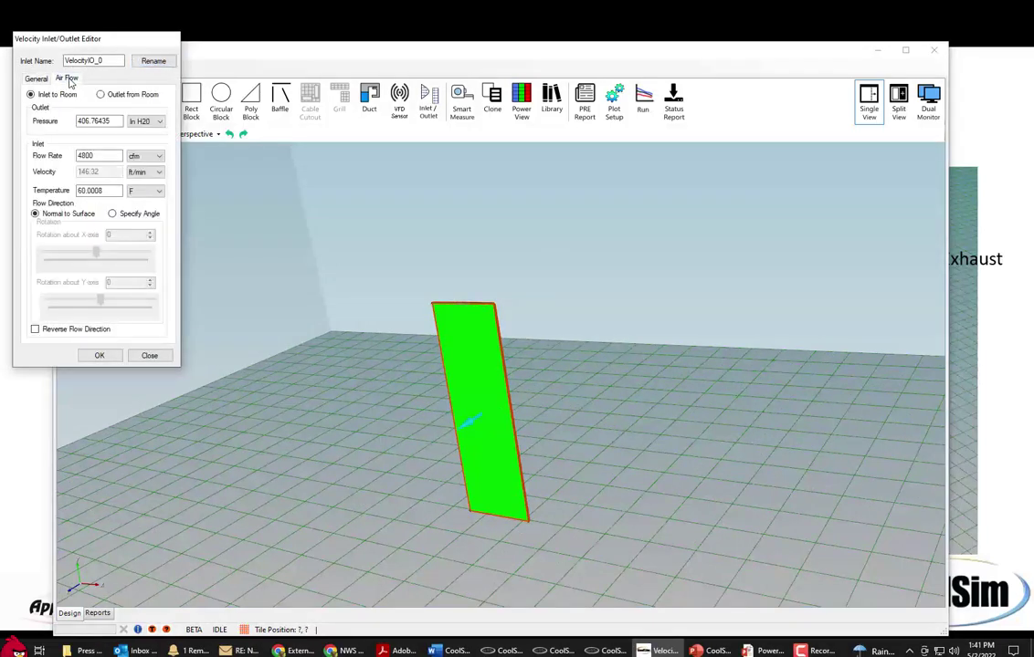
drag(91, 38, 356, 80)
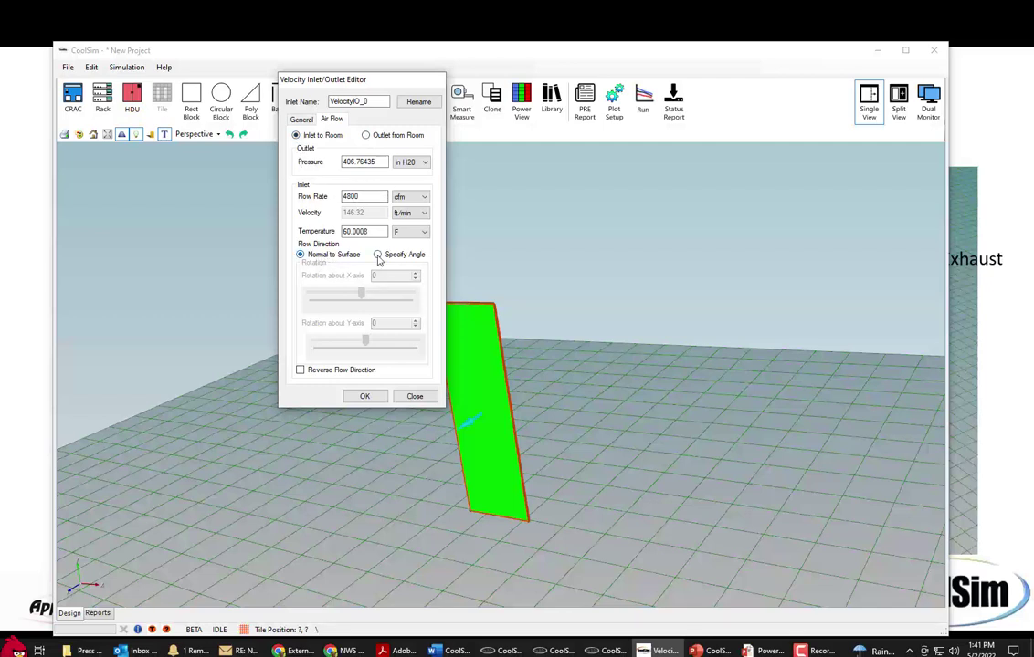
drag(373, 85, 661, 121)
Step: Give the inlet flow a specified angle with rotations of -15 about the X-axis and -28 about the Y-axis
click(666, 291)
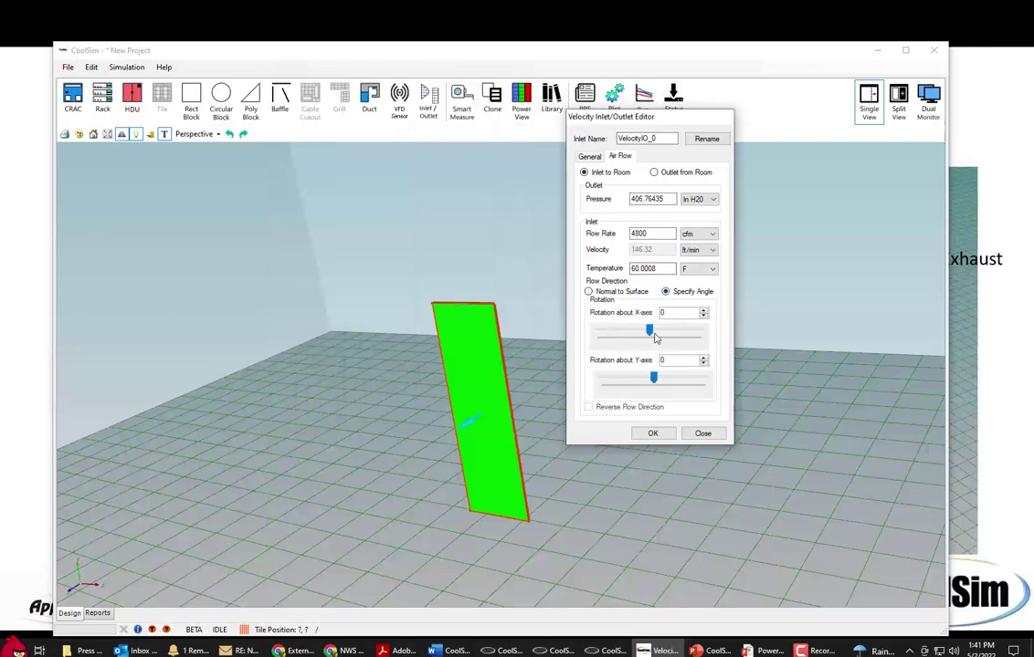
drag(650, 330, 647, 330)
drag(561, 379, 552, 391)
scroll(554, 391, up, 3)
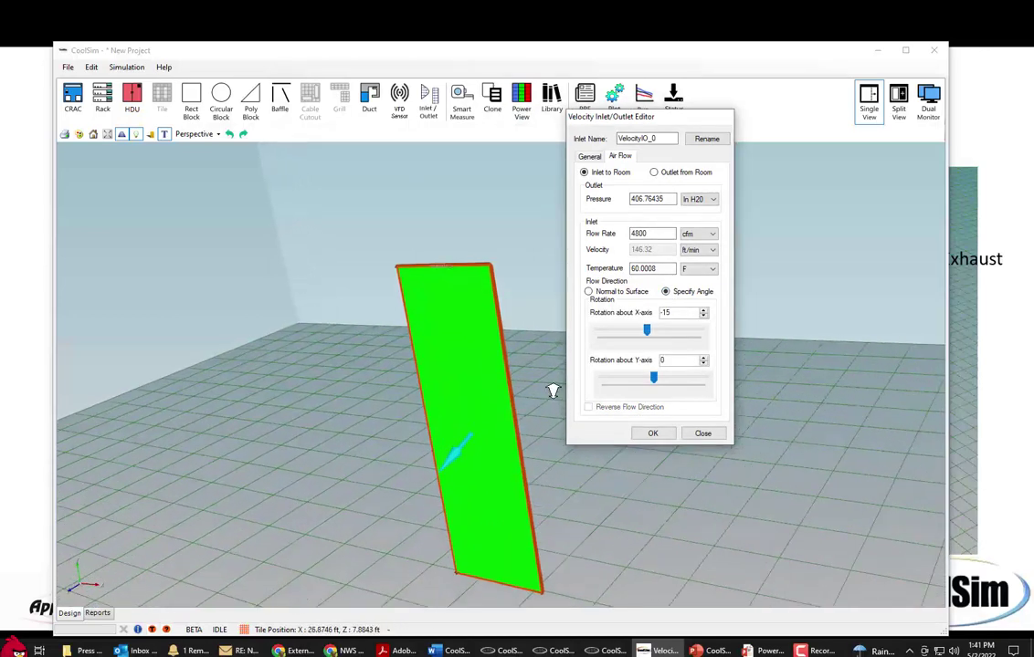
mouse_move(654, 380)
mouse_down()
mouse_move(664, 378)
mouse_move(650, 377)
mouse_up()
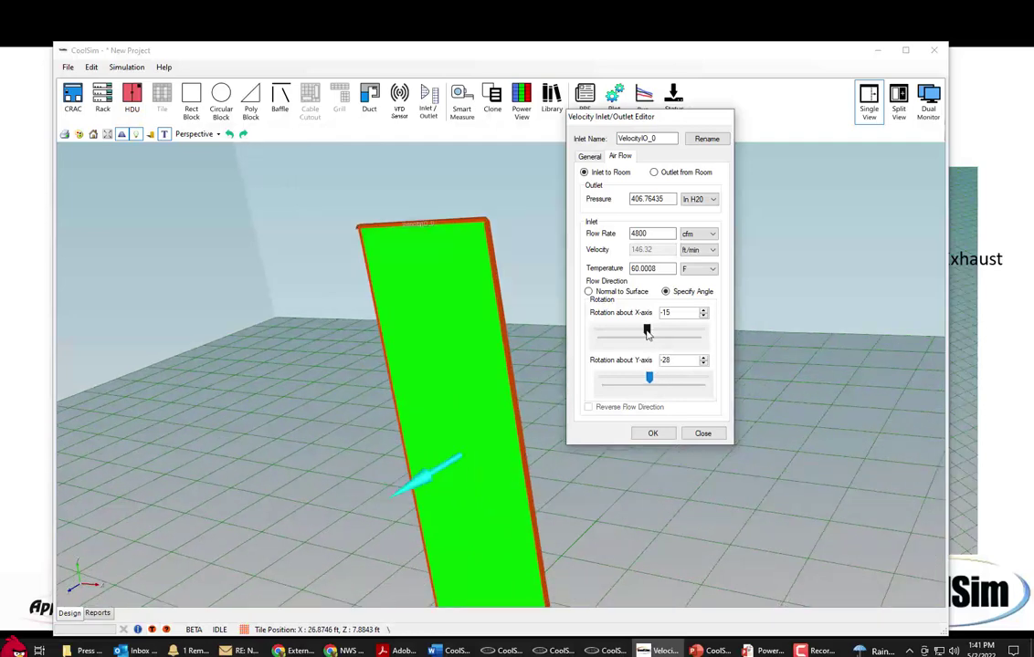
Step: Set the inlet flow's rotation to 11 about the X-axis and 15 about the Y-axis
drag(646, 333, 651, 334)
drag(648, 379, 654, 381)
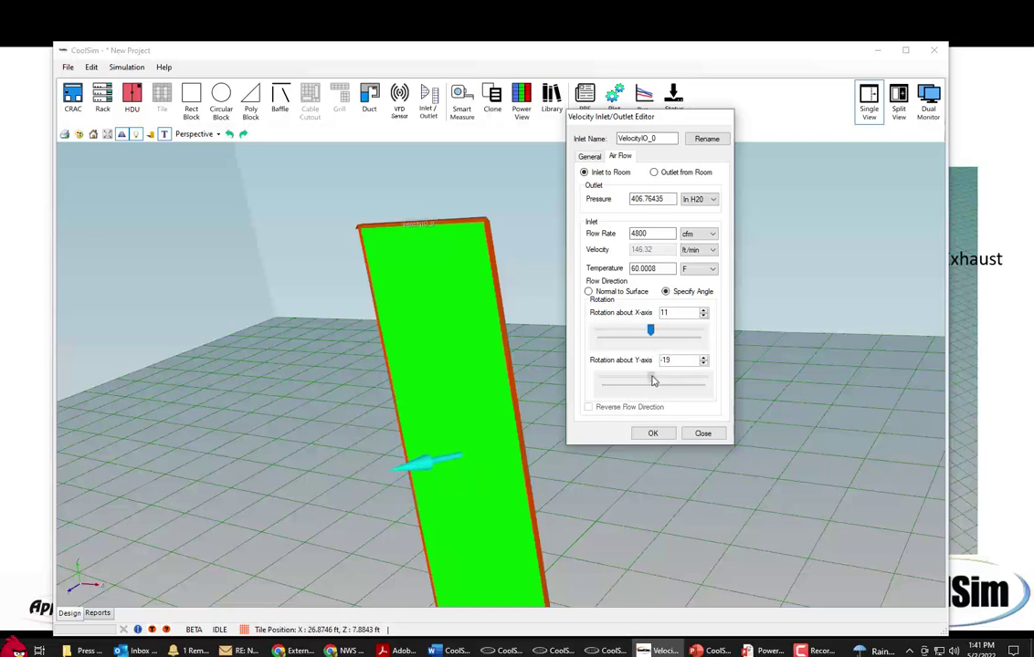
middle_drag(613, 482, 648, 444)
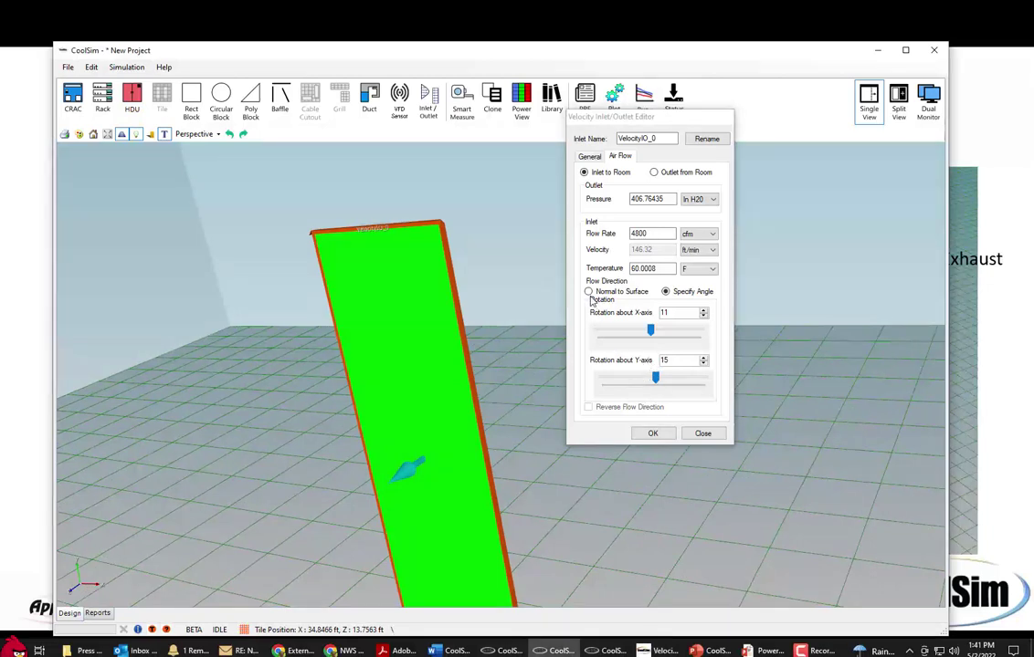
mouse_move(565, 334)
middle_down()
mouse_move(555, 345)
mouse_move(561, 340)
middle_up()
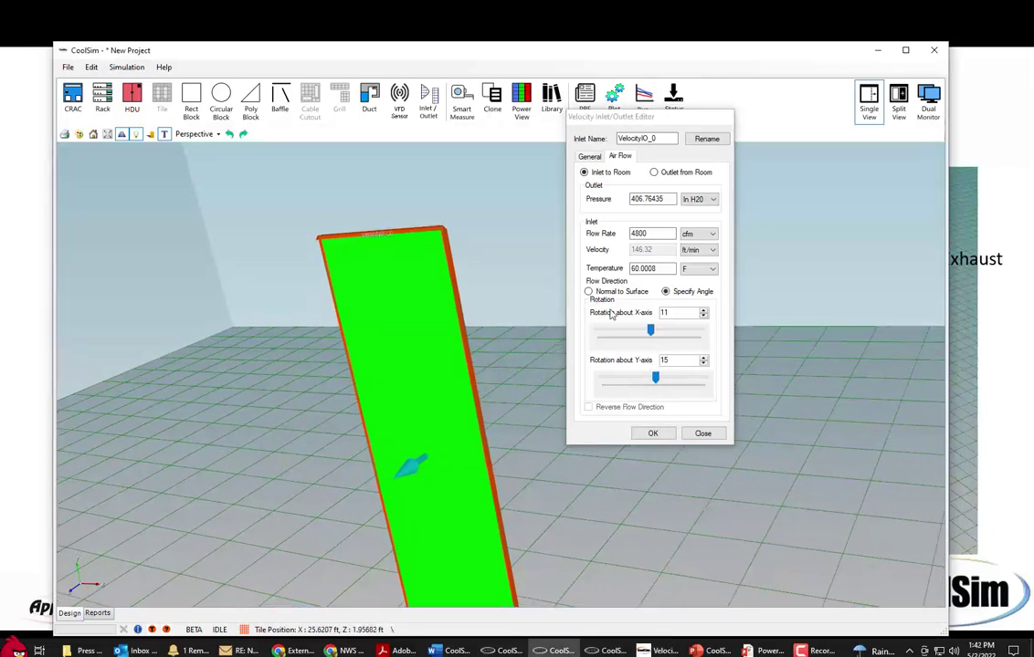
Step: Set the inlet's flow direction to Normal to Surface with Reverse Flow Direction enabled, and close the inlet editor
click(588, 302)
click(588, 292)
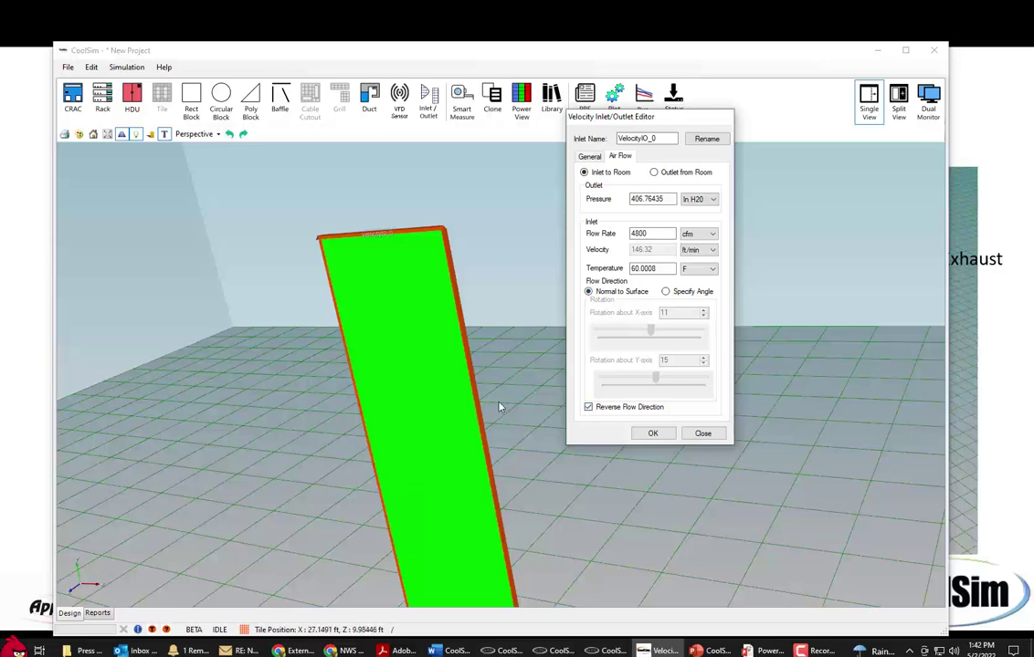
middle_drag(496, 408, 477, 424)
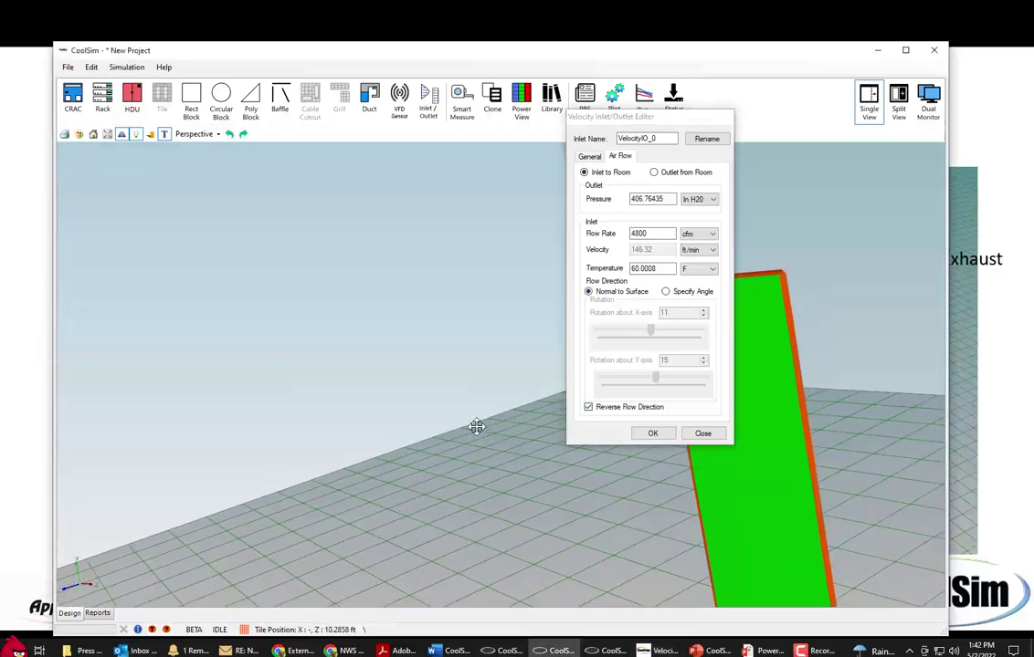
click(702, 433)
middle_drag(718, 441, 716, 443)
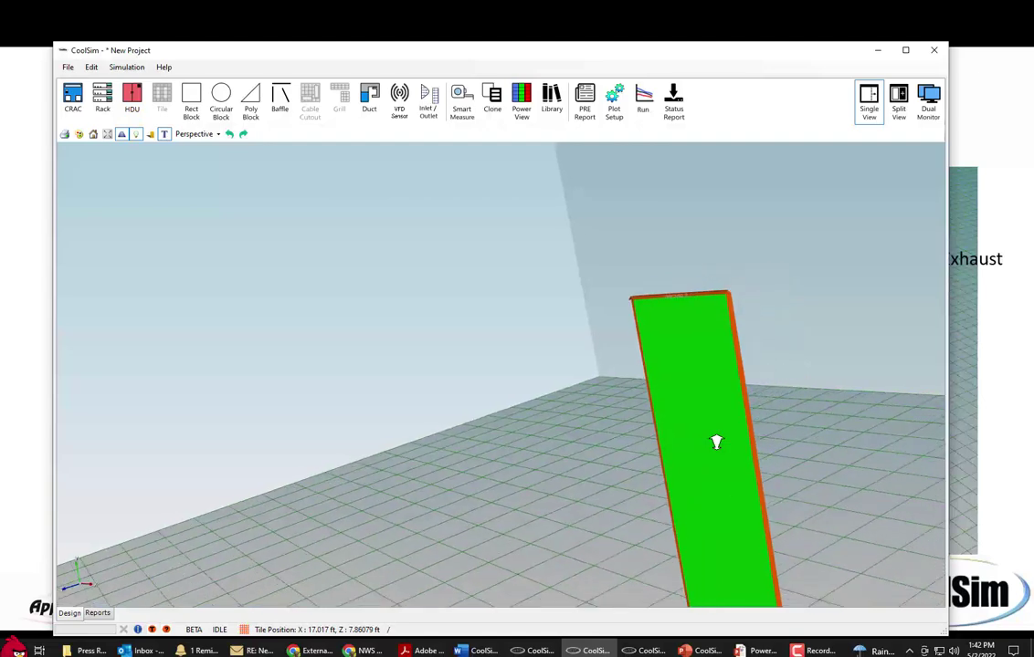
scroll(716, 443, down, 6)
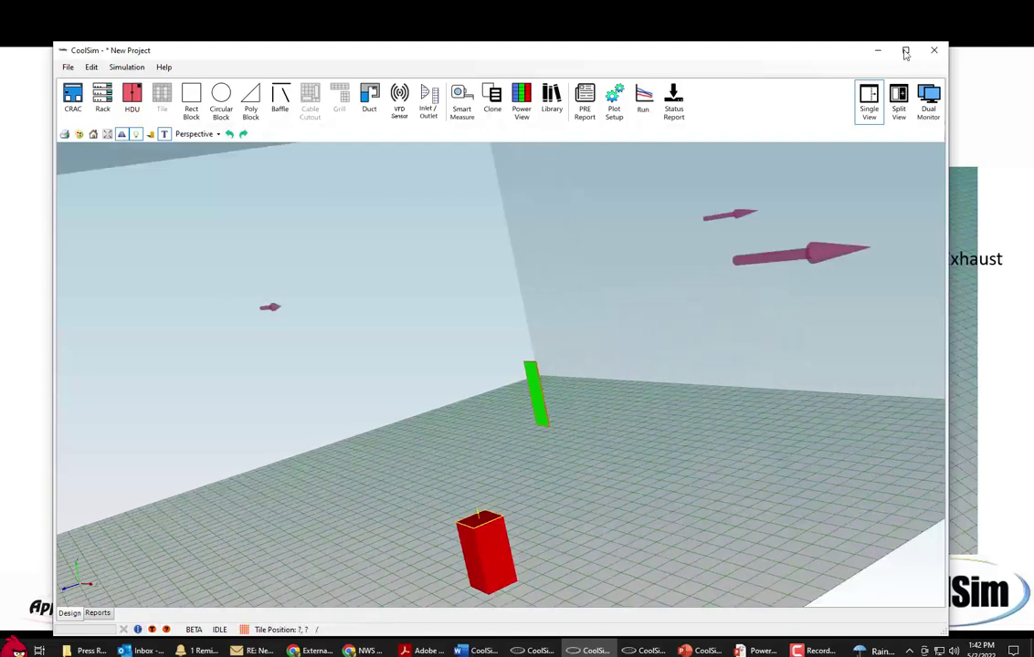
Step: Minimize the New Project window and switch to the design view of the External_Flow_Chillers_on_Roof_2 model
click(878, 50)
key(alt+Tab)
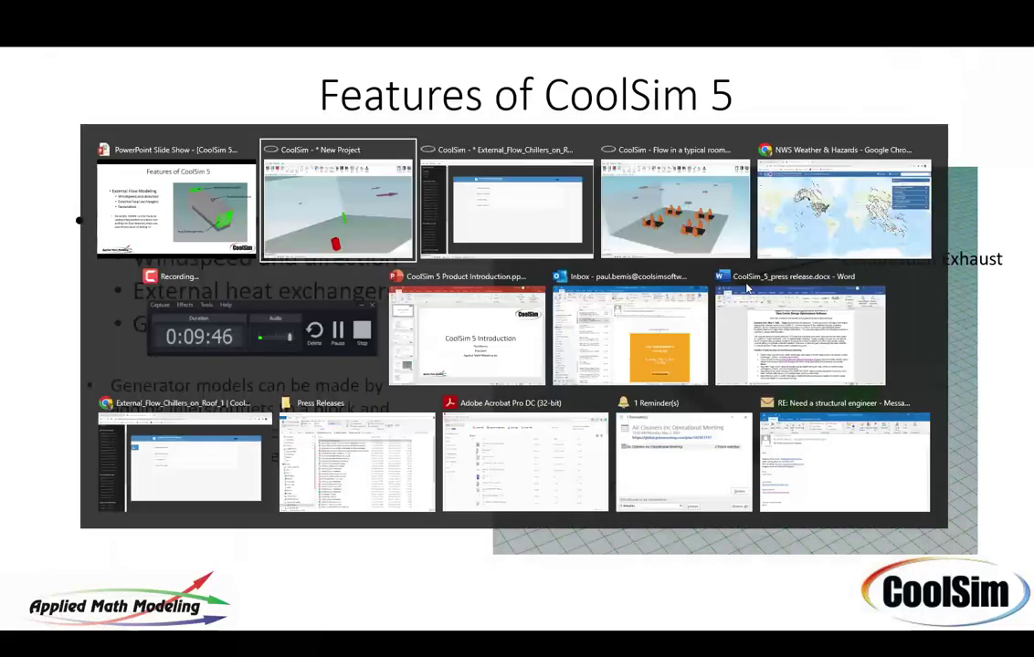
key(alt+Tab)
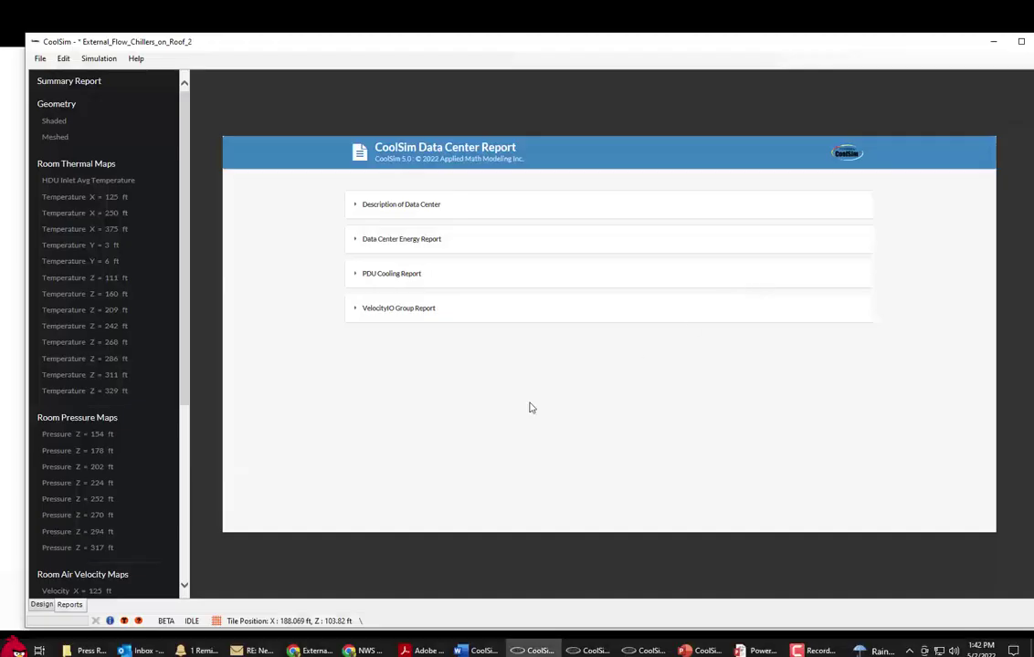
click(42, 606)
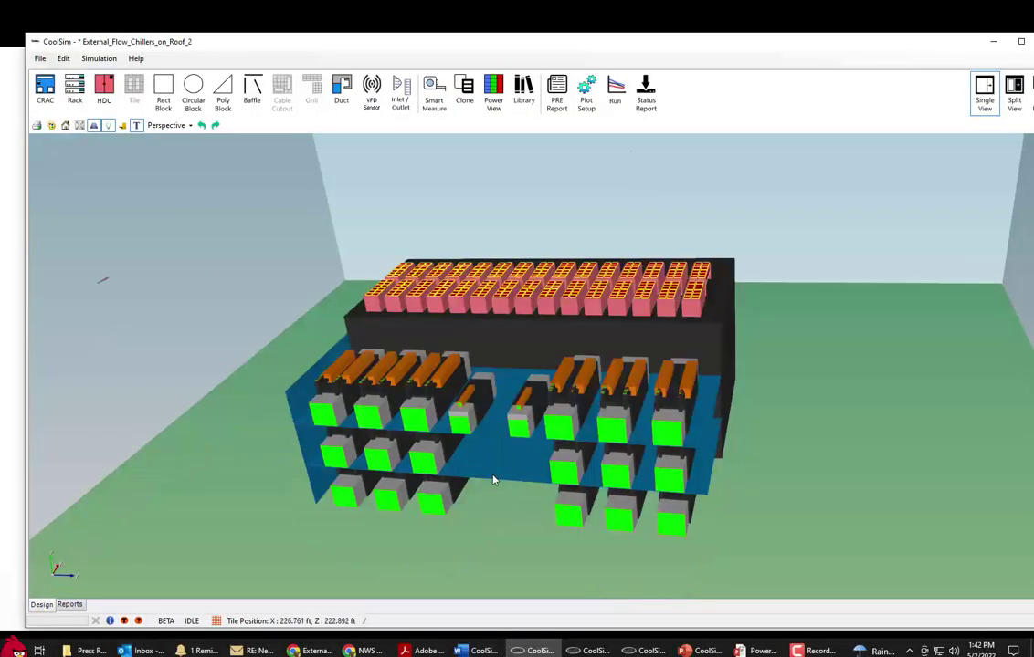
Step: Examine the stacked generator units with their inlets, outlets and exhaust stacks beside the building, up close and from the side
right_click(493, 476)
scroll(853, 494, up, 5)
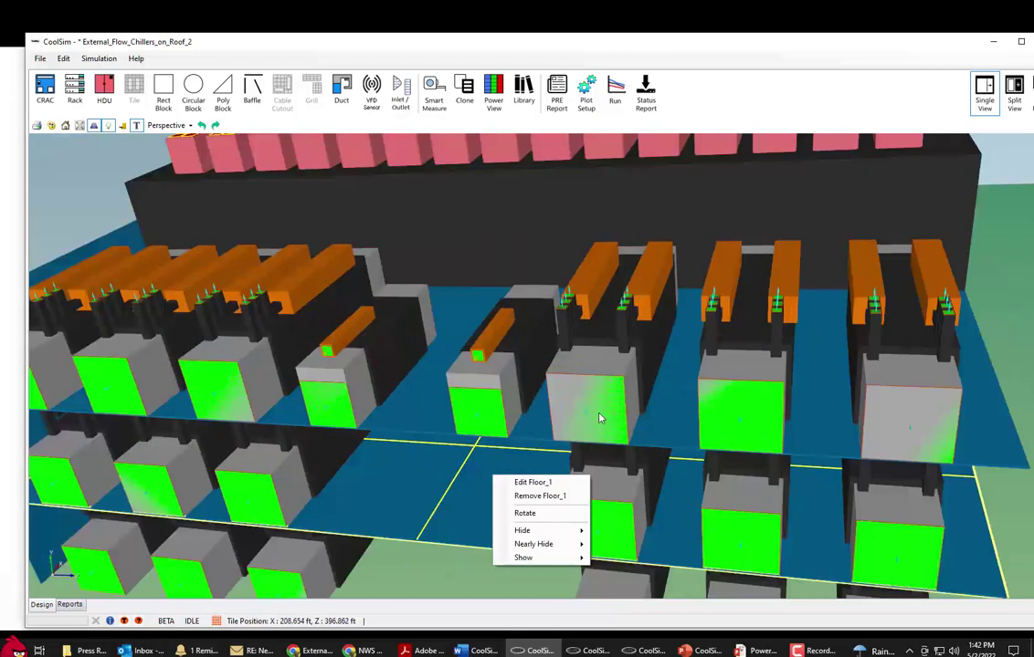
scroll(598, 418, up, 3)
click(785, 486)
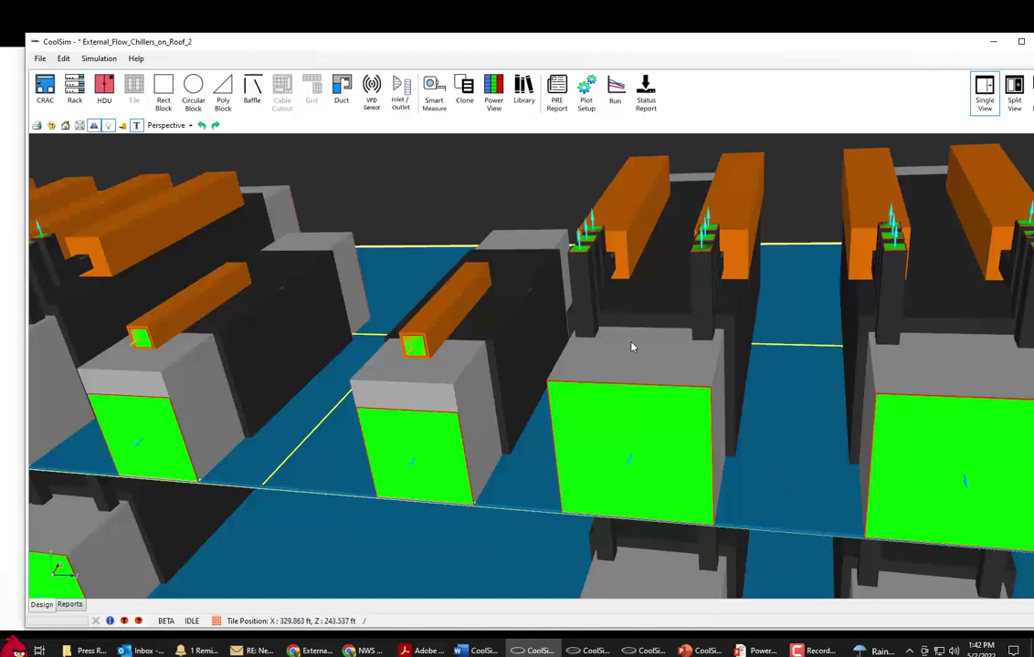
scroll(631, 347, down, 5)
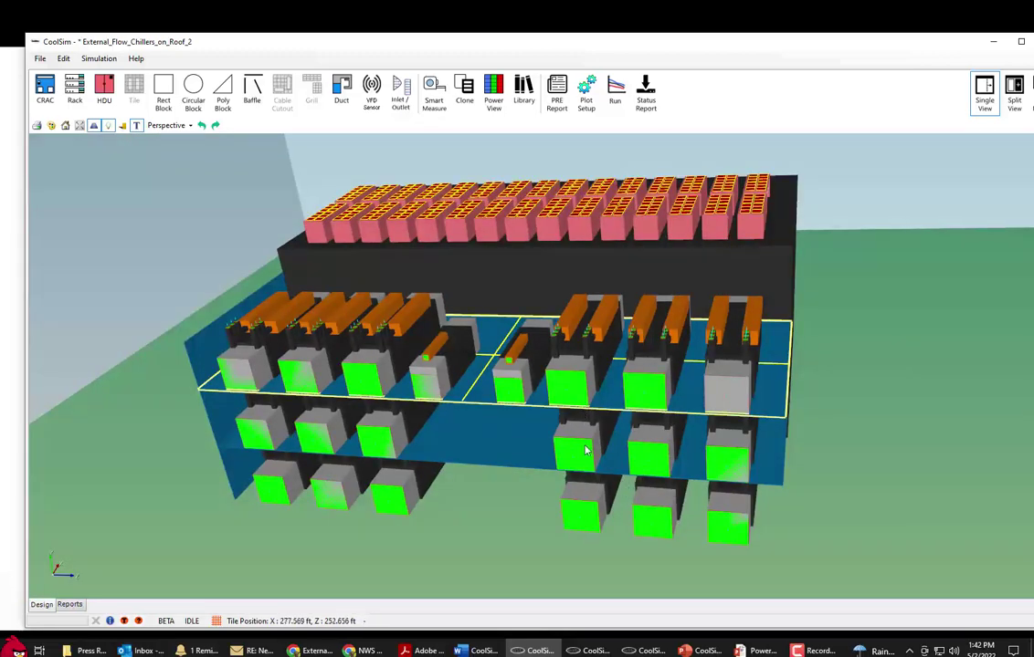
scroll(586, 368, up, 5)
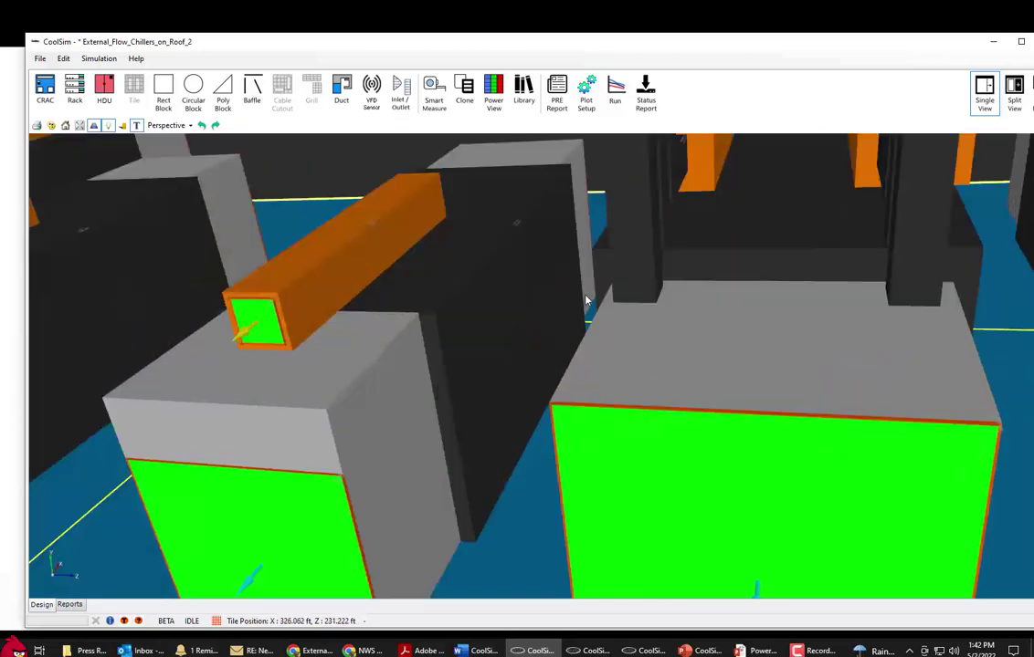
scroll(566, 260, down, 2)
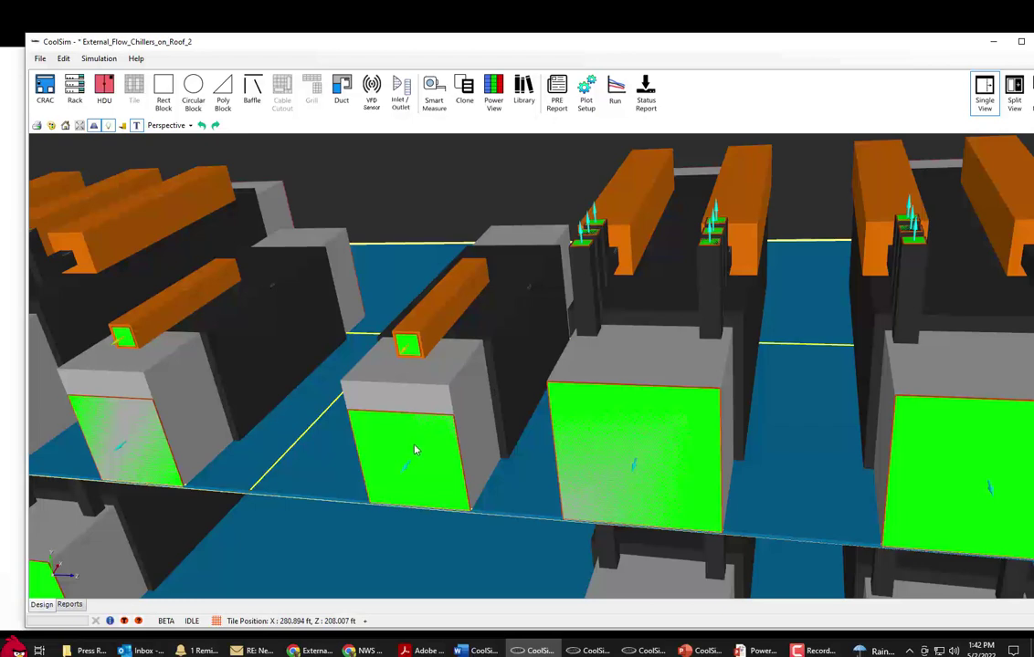
scroll(415, 449, down, 5)
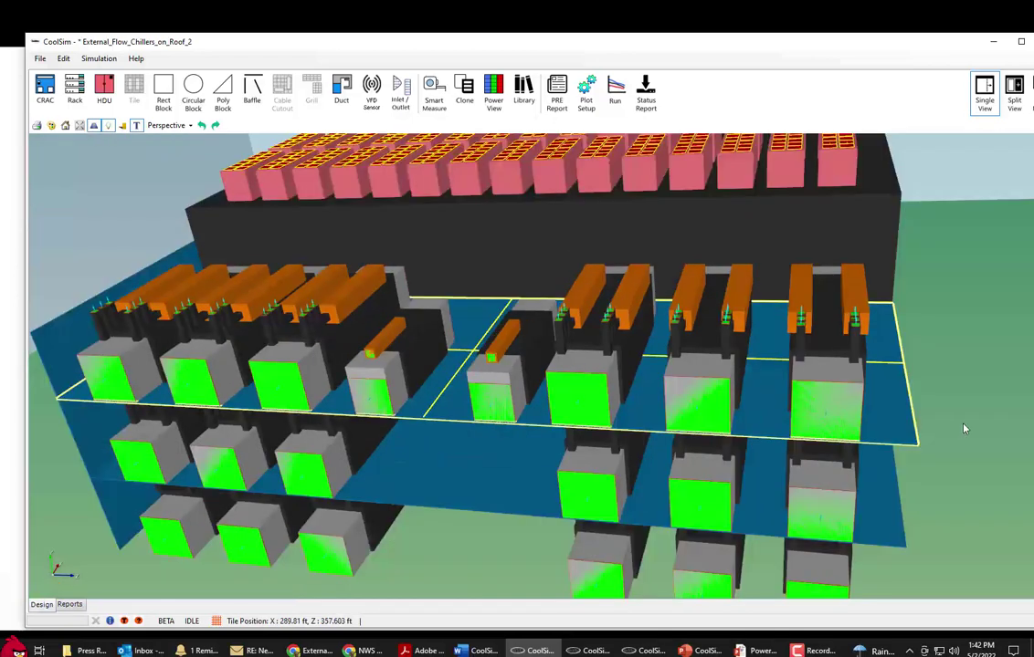
middle_drag(963, 429, 271, 421)
scroll(294, 417, up, 3)
scroll(322, 306, down, 3)
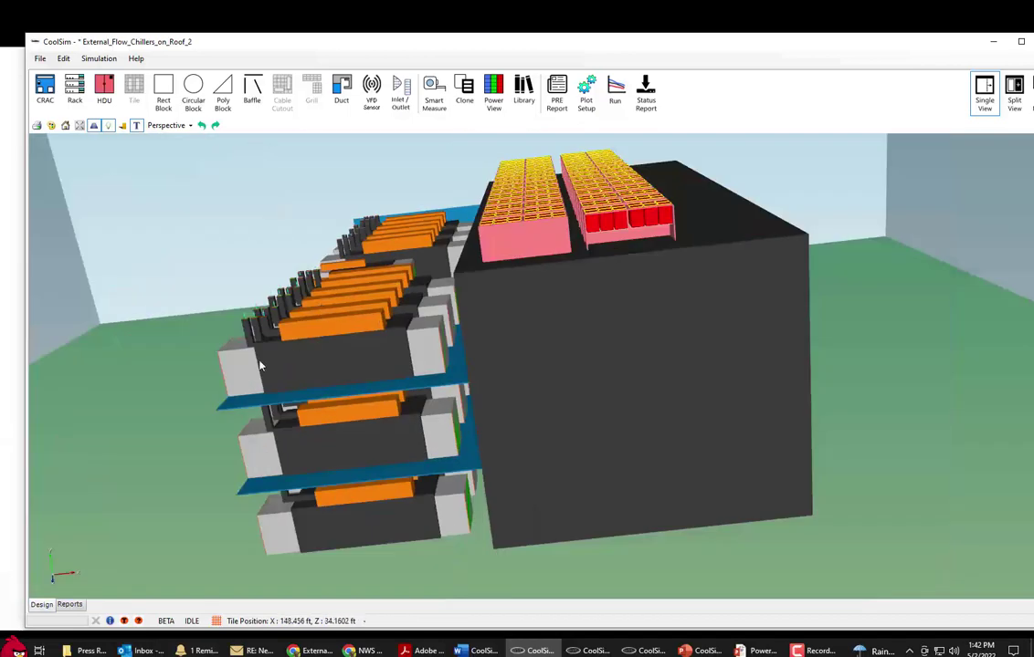
scroll(207, 404, down, 5)
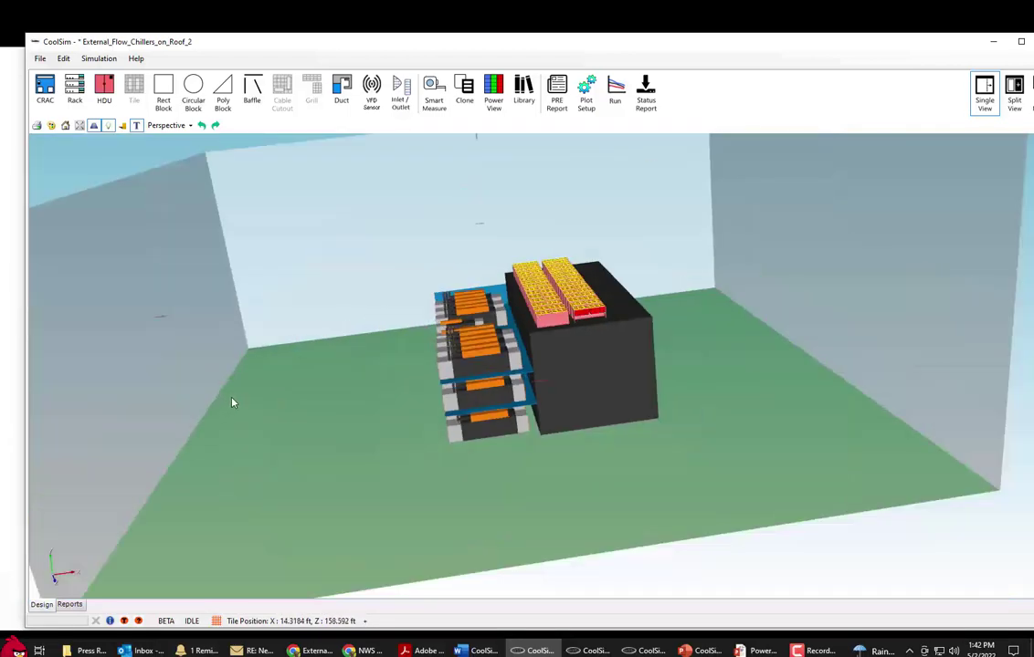
Step: Open the room's External Flow Setting to check its wind direction, velocity and air temperature
middle_drag(233, 406, 290, 393)
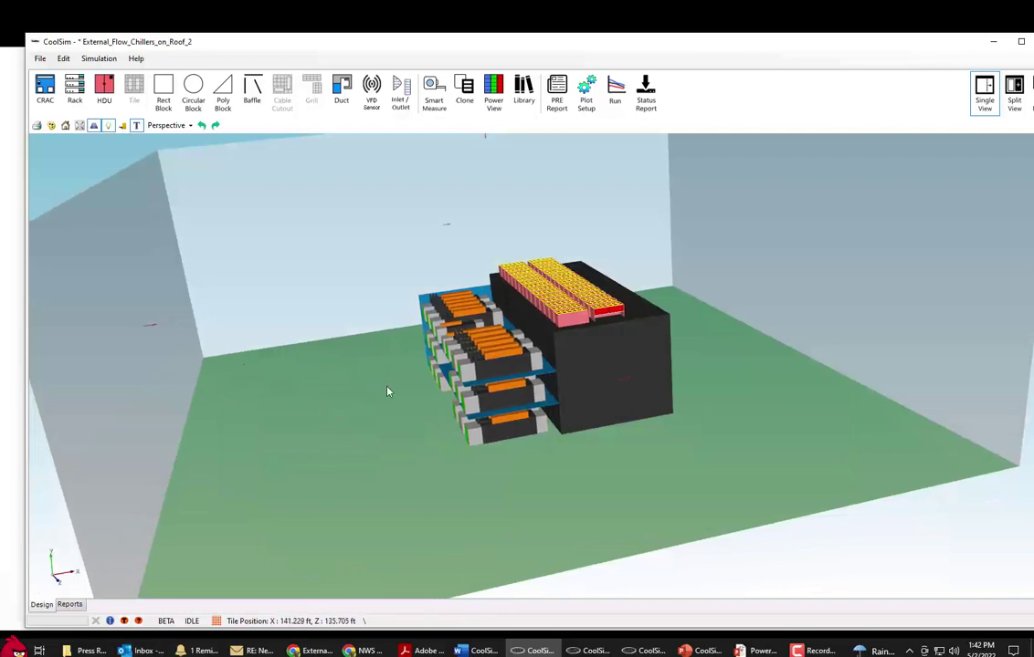
right_drag(392, 391, 342, 390)
scroll(531, 461, up, 3)
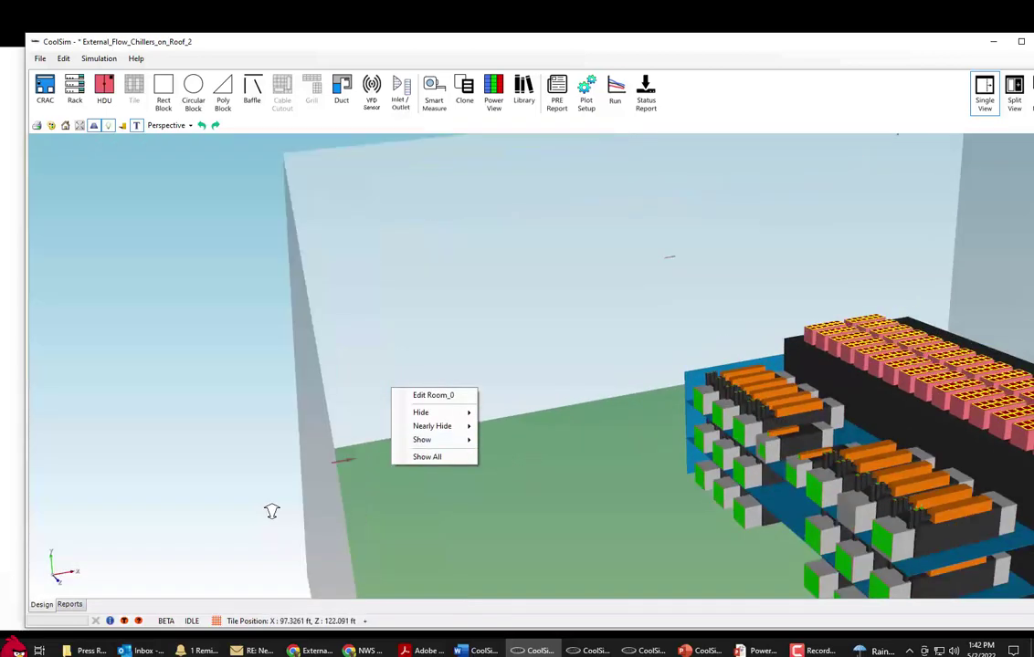
middle_drag(270, 509, 310, 507)
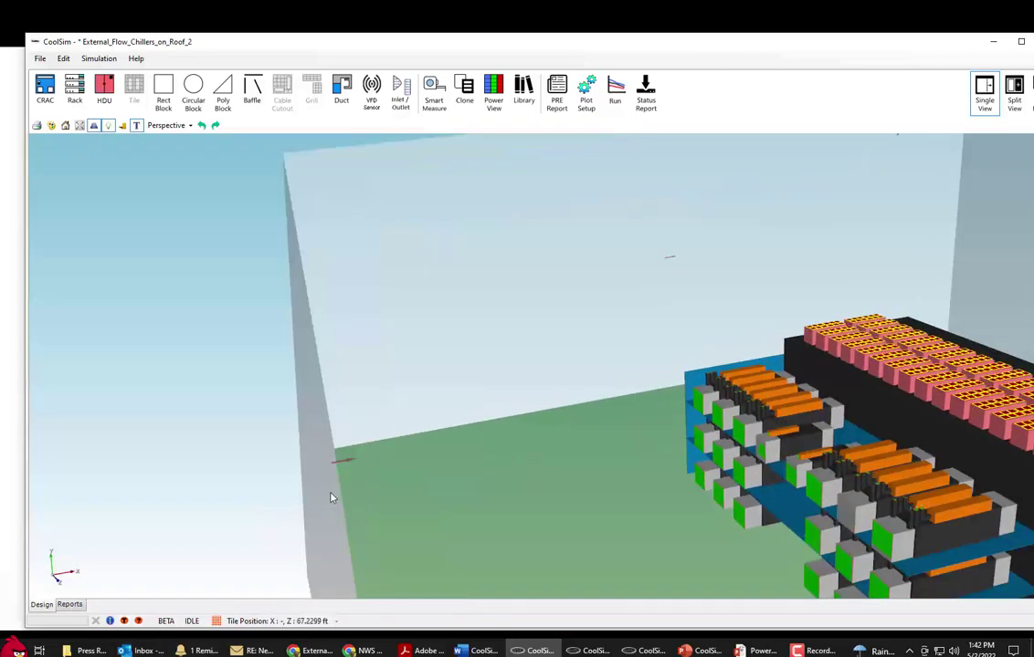
double_click(331, 497)
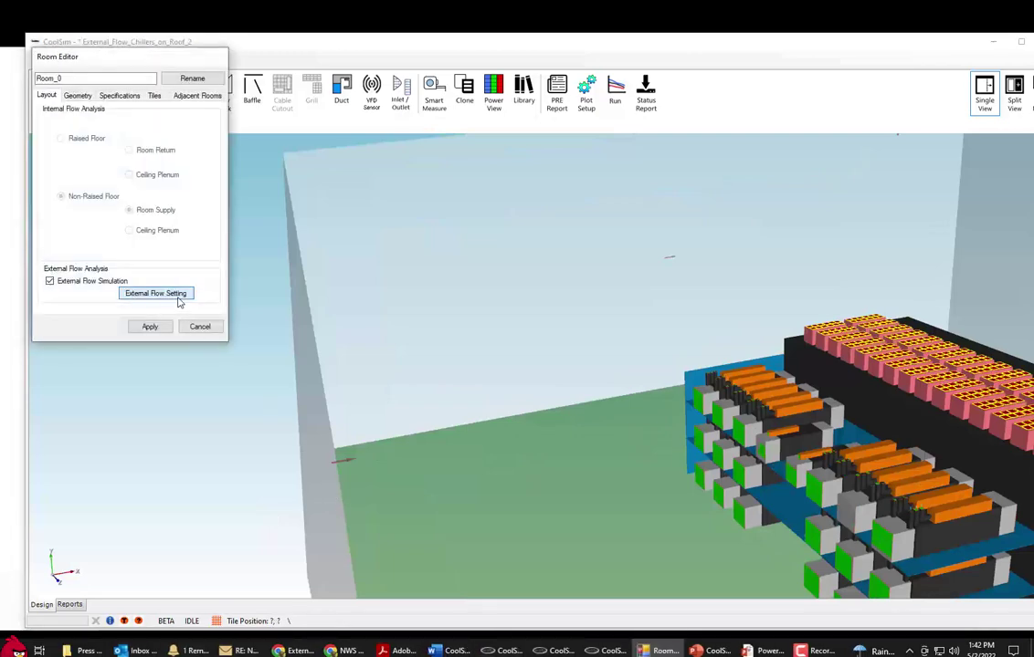
click(180, 302)
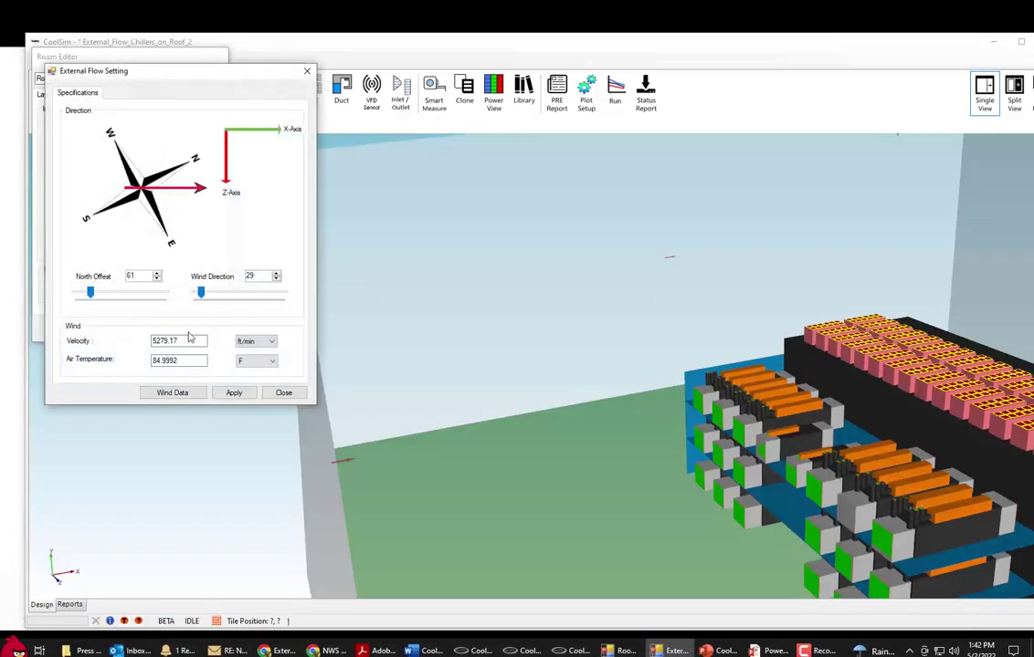
Step: Show the wind velocity in mph, close the External Flow Setting, and cancel the Room Editor
click(257, 342)
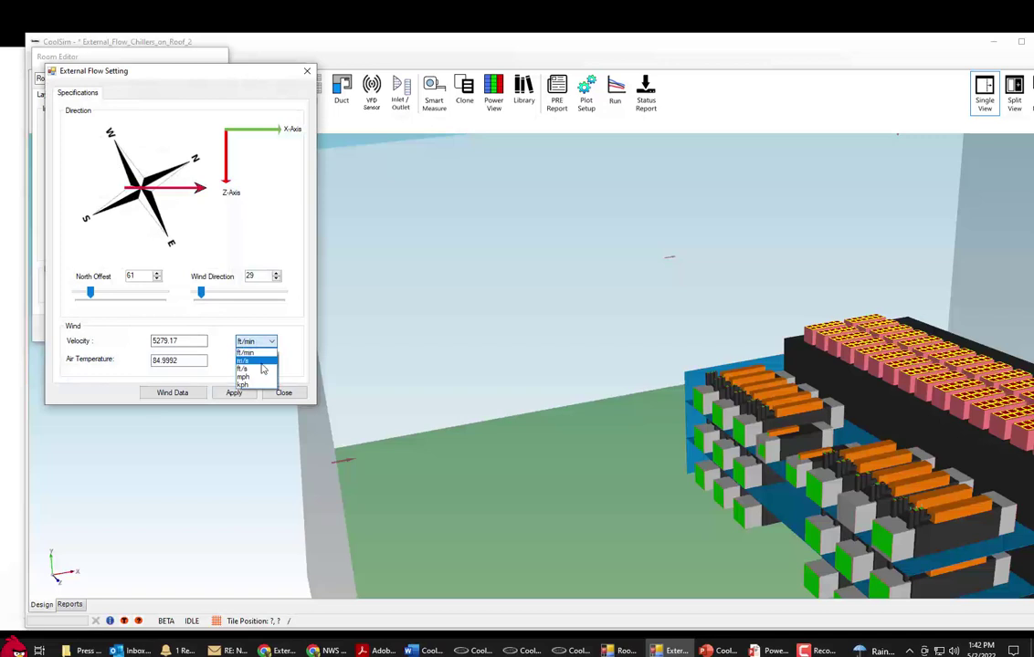
click(260, 374)
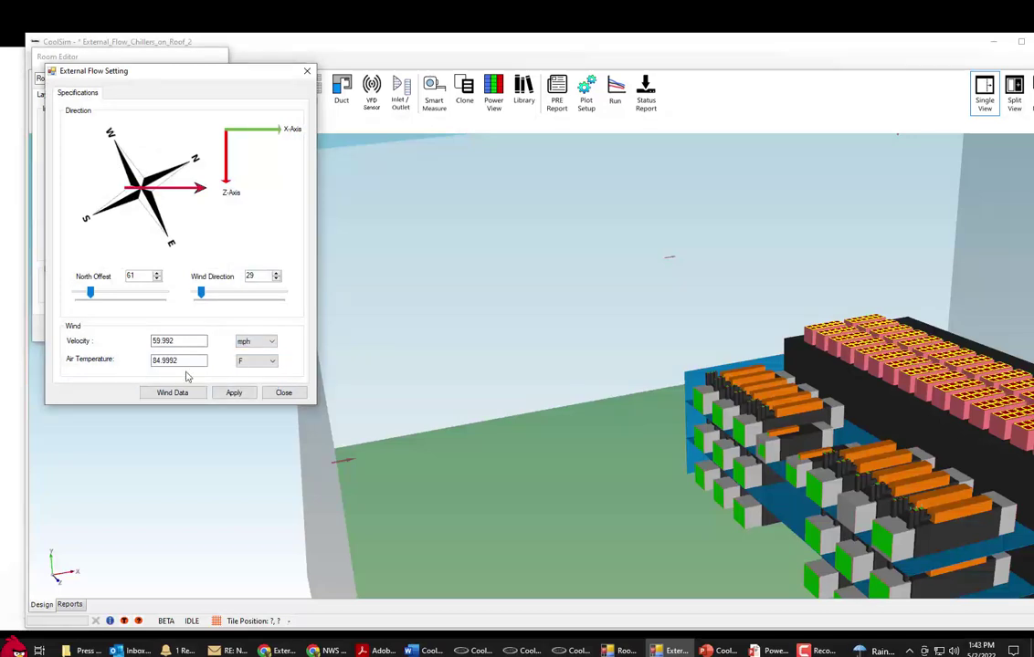
click(284, 393)
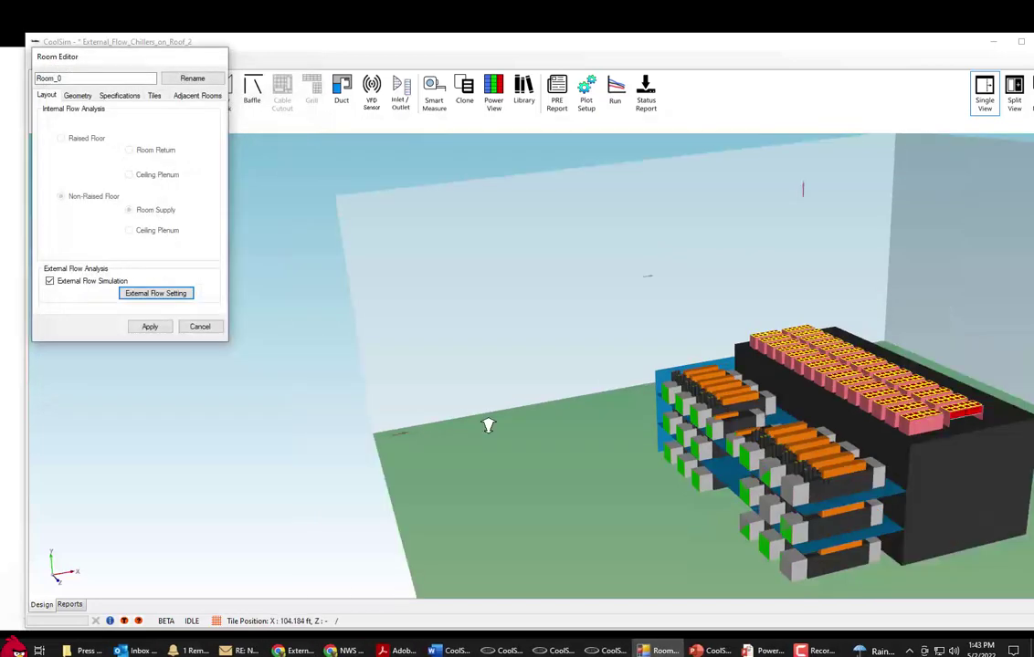
click(521, 422)
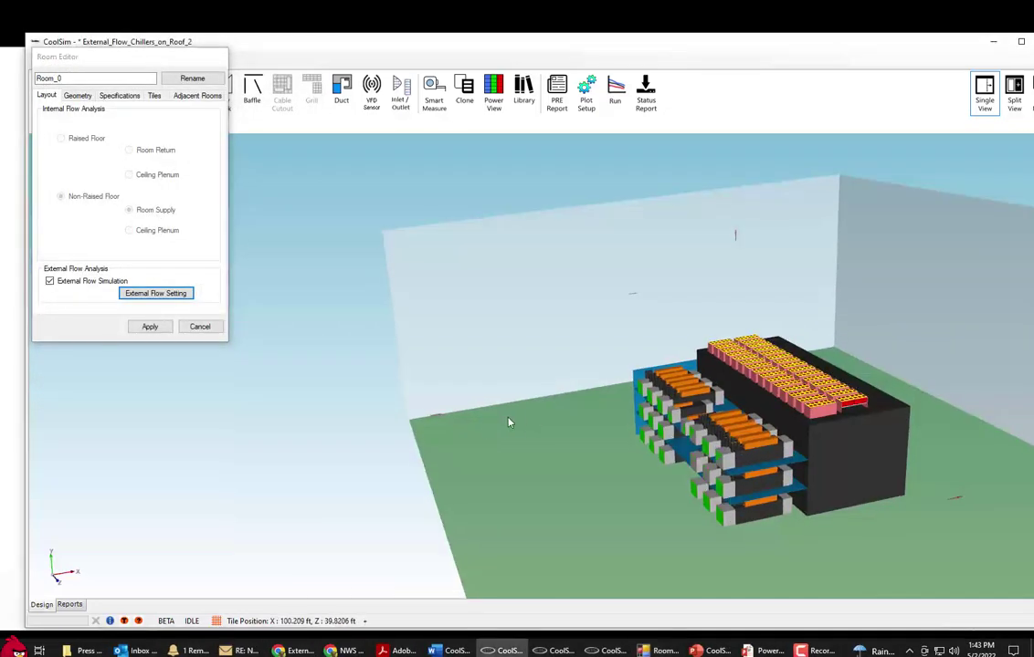
click(199, 327)
scroll(473, 368, down, 3)
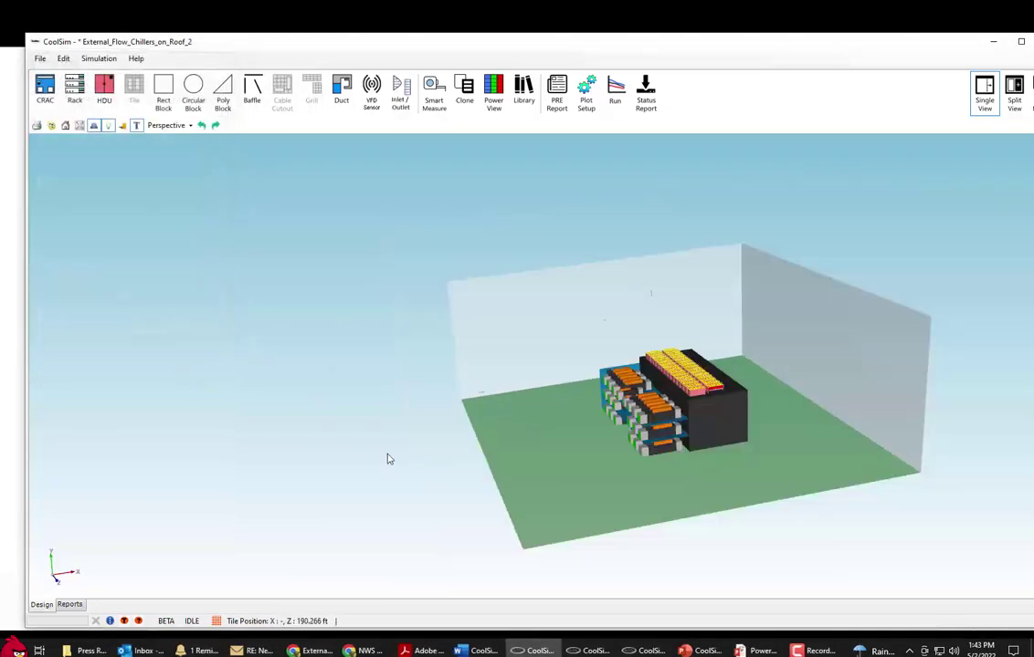
scroll(386, 457, down, 1)
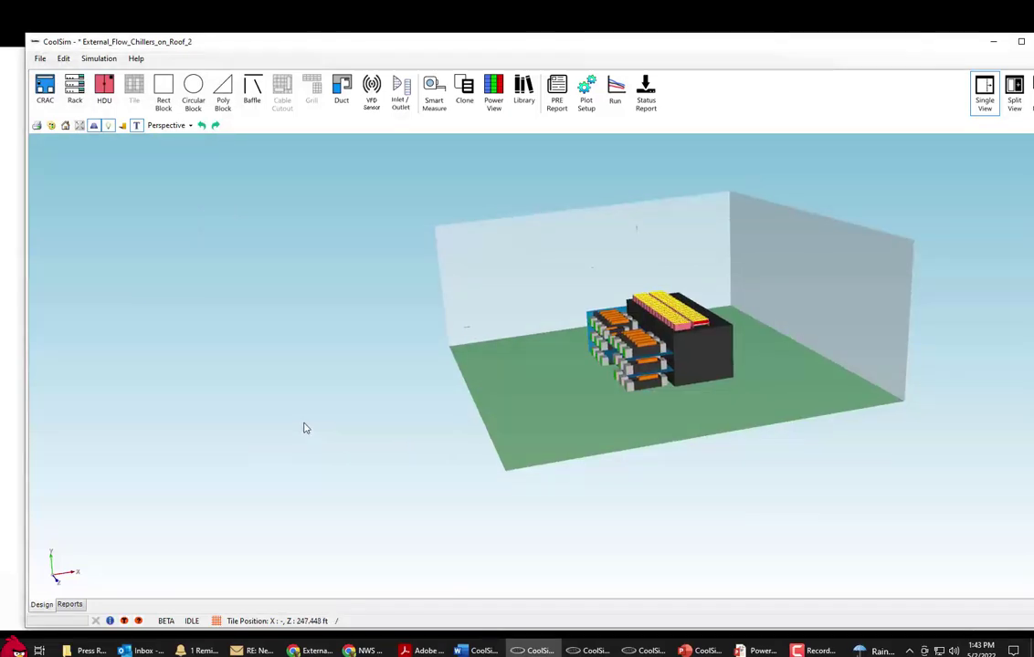
Step: Open the model's reports and display the internal velocity inlets pathline plot by temperature in a maximized window
click(70, 605)
scroll(103, 374, down, 3)
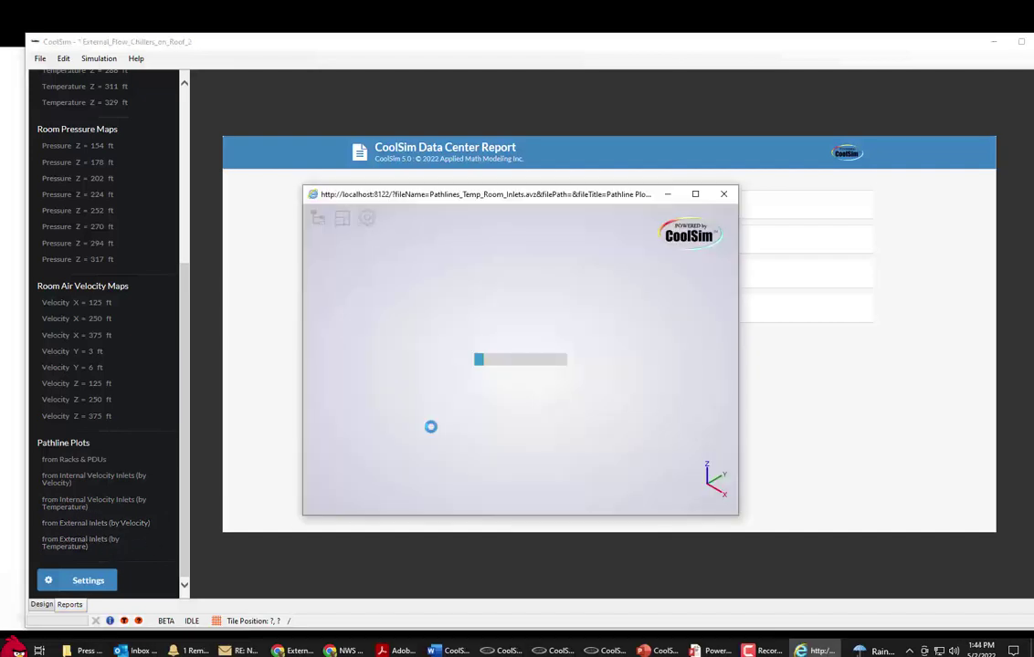
drag(436, 428, 411, 357)
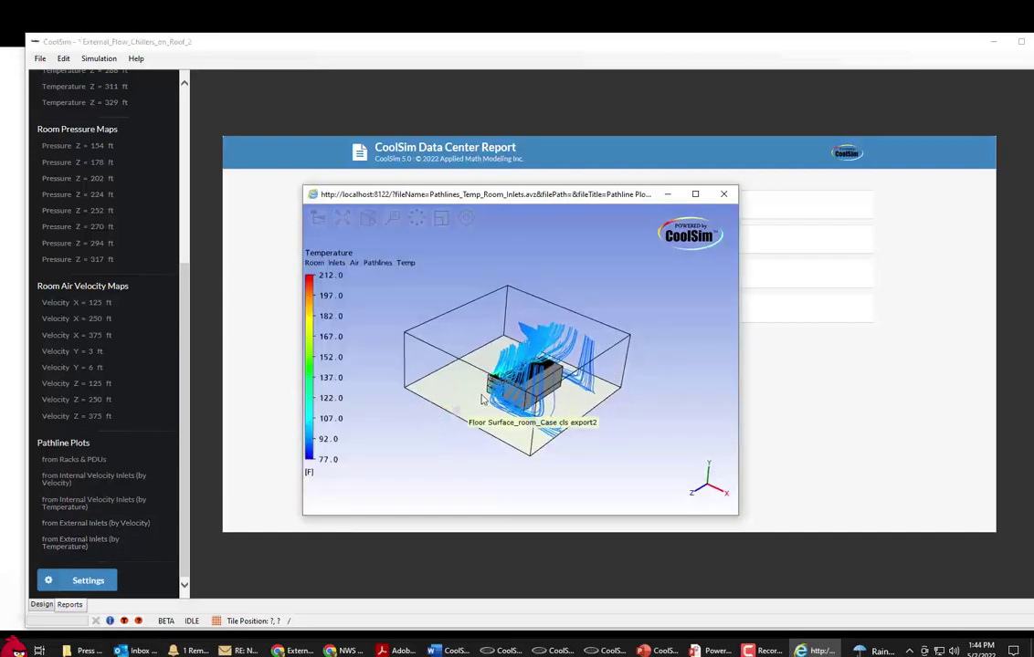
click(695, 193)
Step: Examine the temperature pathlines rising from the generators and flowing past the building, in side and angled views
scroll(475, 498, up, 5)
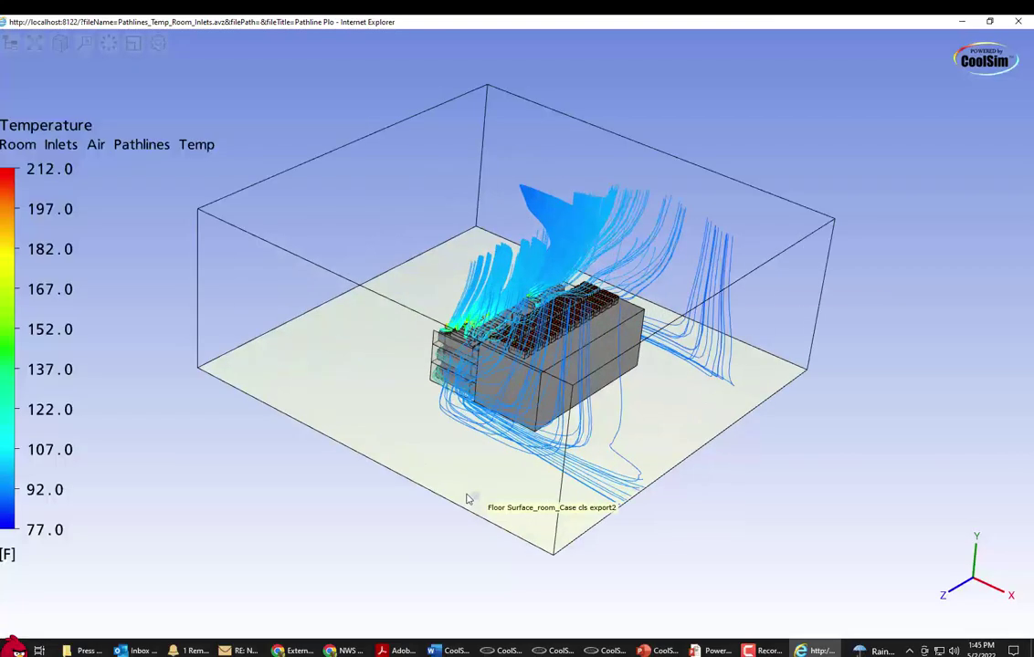
drag(395, 451, 498, 467)
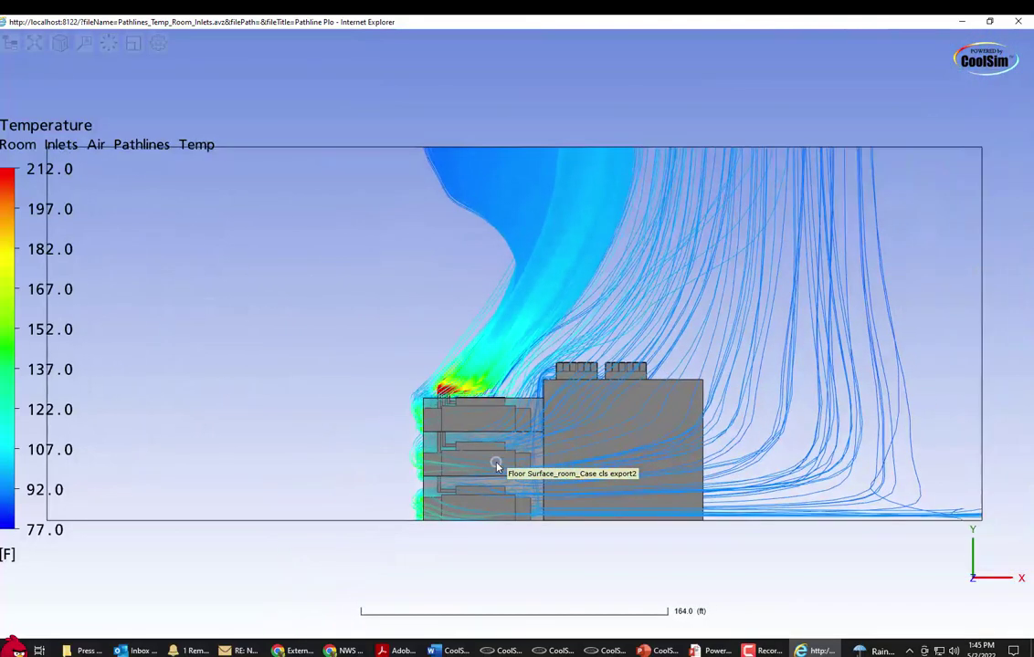
scroll(497, 468, down, 3)
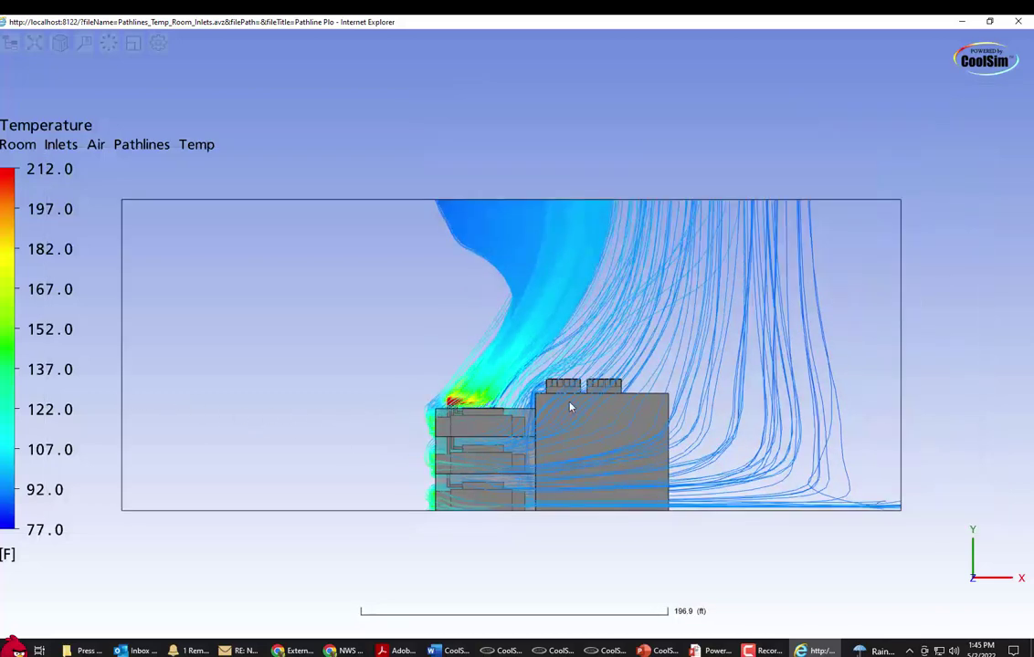
drag(311, 408, 402, 425)
scroll(318, 410, up, 3)
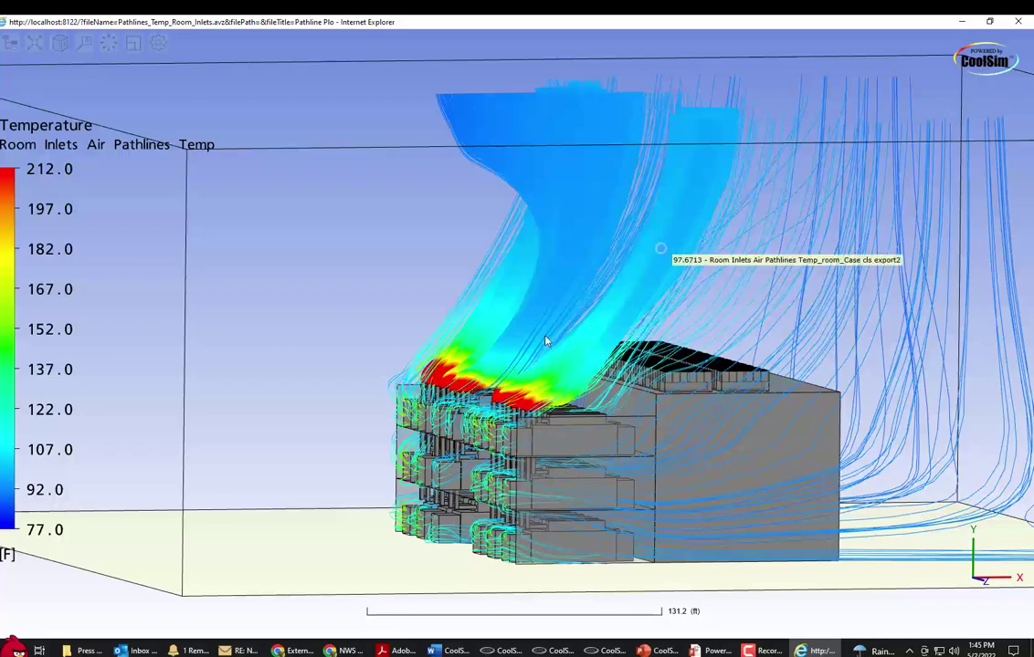
drag(518, 374, 516, 338)
scroll(497, 402, up, 4)
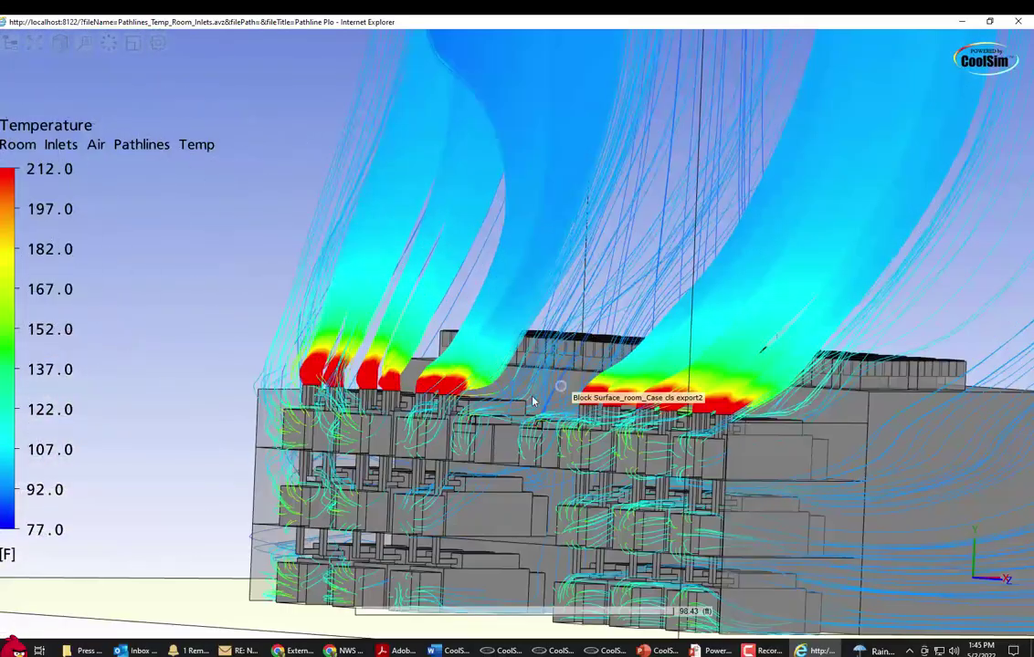
Step: Examine the hot exhaust plumes above the generator stacks and the airflow around the generator inlets up close
scroll(484, 421, up, 5)
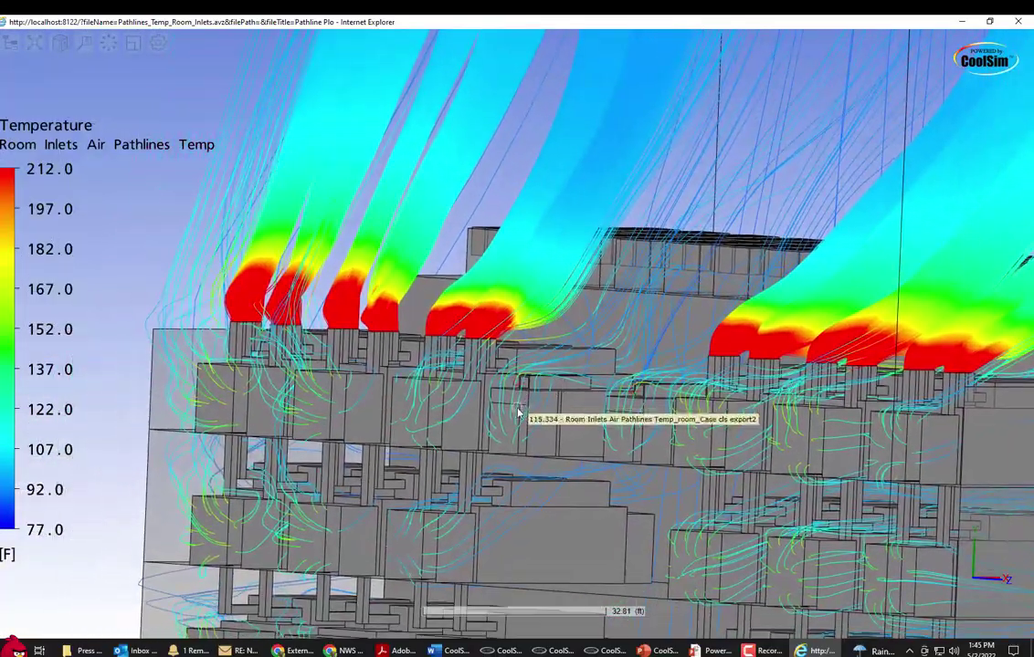
scroll(461, 418, up, 2)
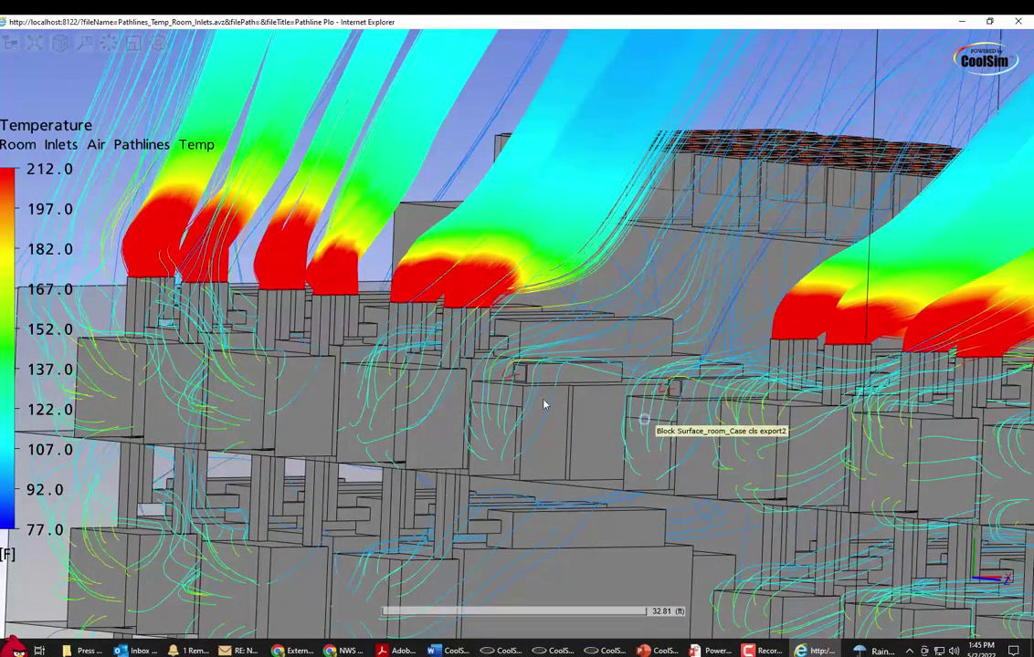
scroll(429, 292, up, 1)
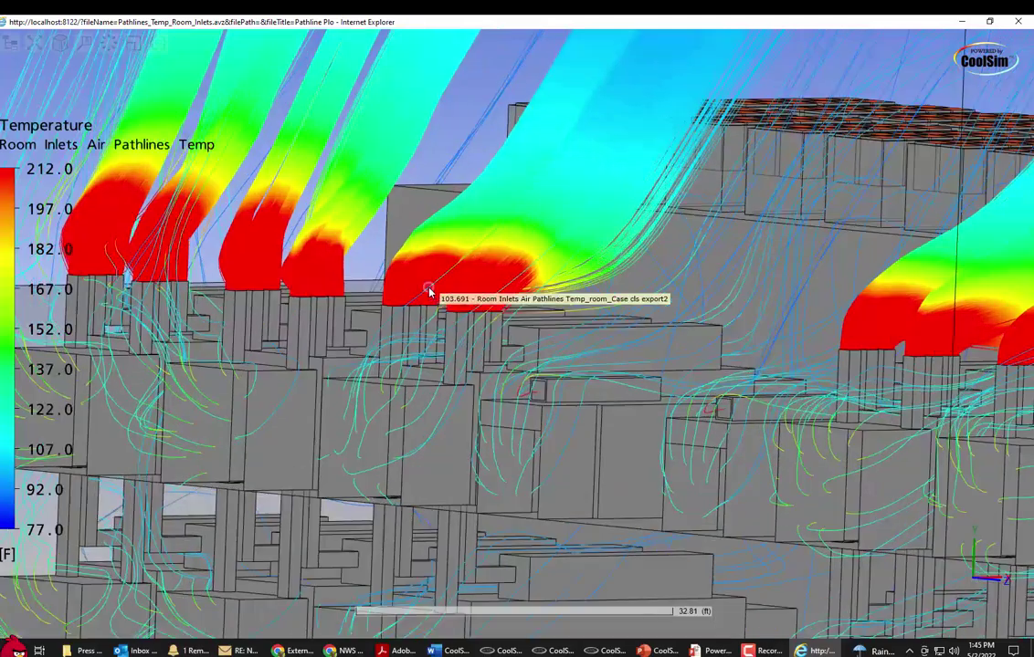
scroll(429, 292, up, 1)
drag(428, 290, 581, 311)
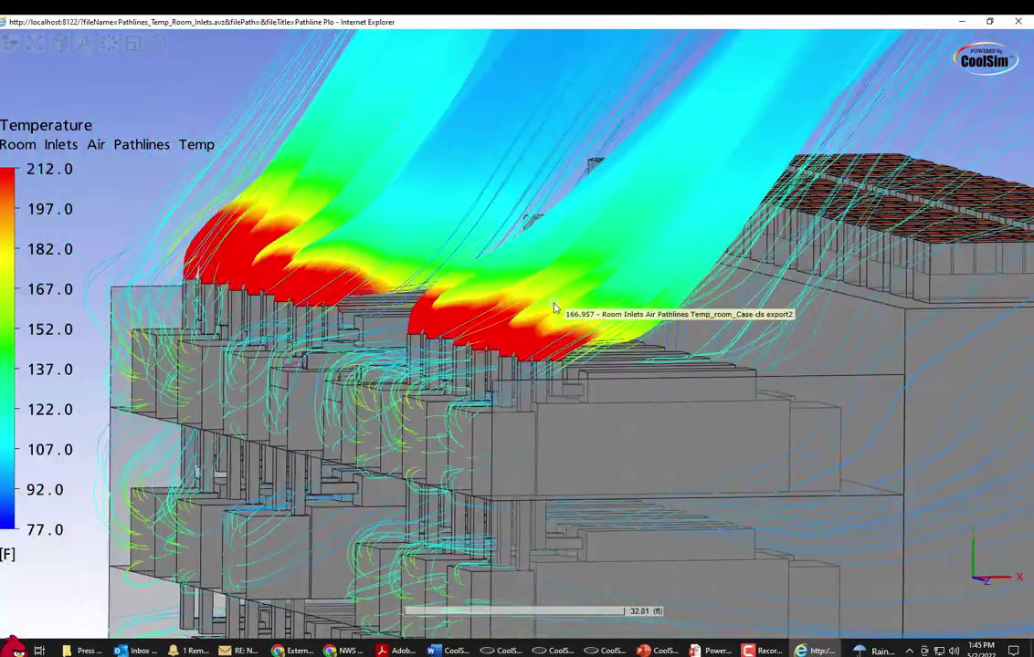
scroll(554, 308, down, 2)
drag(602, 312, 595, 309)
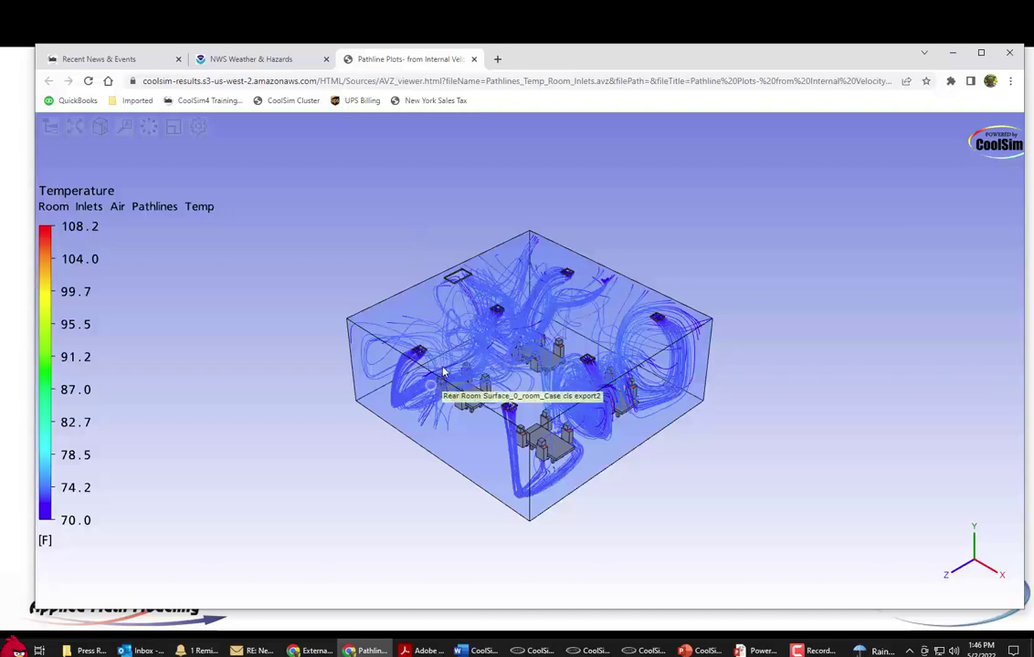
Step: In Chrome, examine the temperature pathlines from the ceiling inlets around the people seated at tables
drag(422, 304, 445, 370)
scroll(444, 370, up, 5)
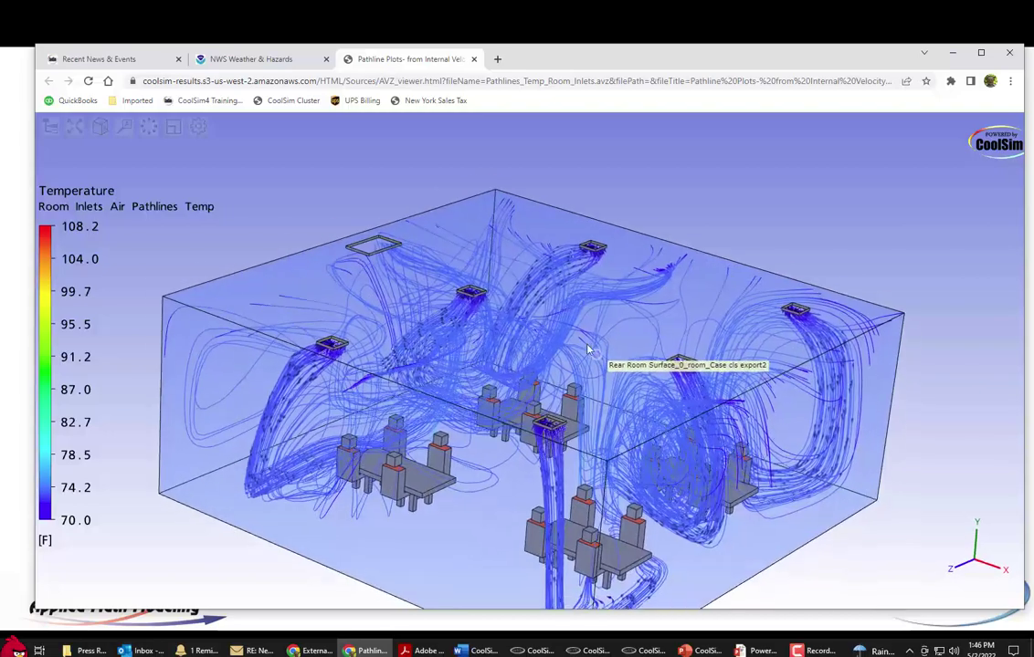
drag(587, 349, 341, 451)
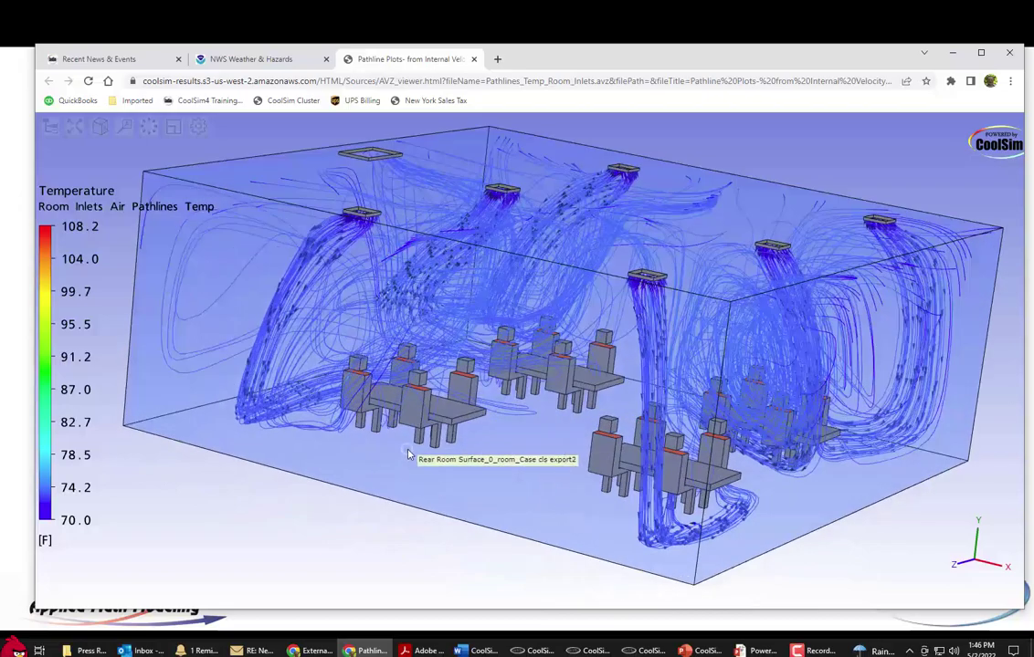
drag(410, 455, 439, 461)
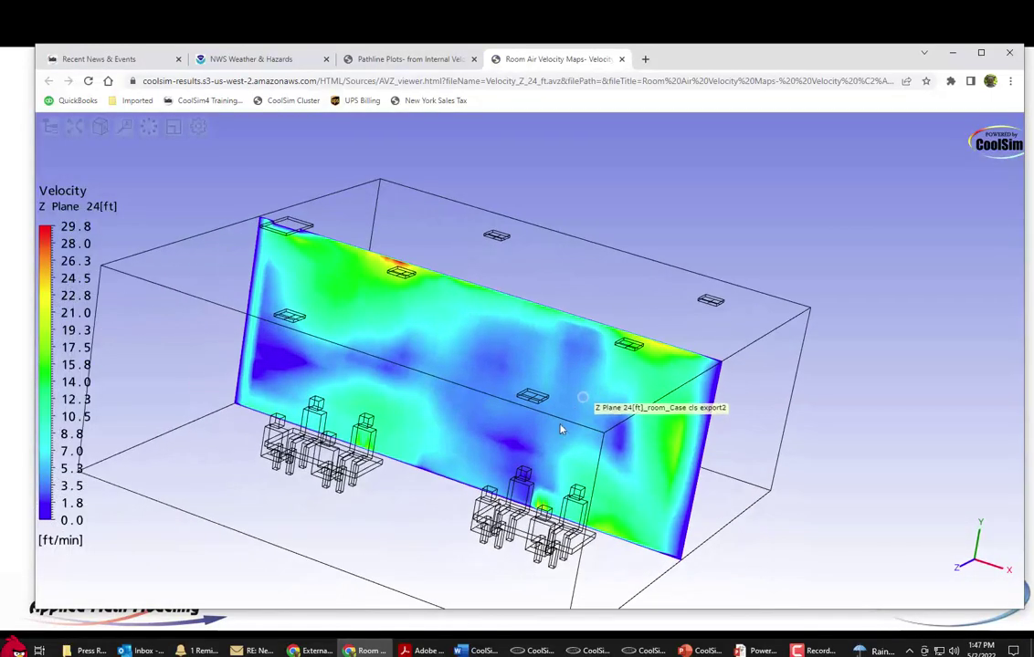
Step: Inspect the room's air velocity map at Z = 24 ft and its temperature map at Z = 12.5 ft
drag(504, 460, 545, 443)
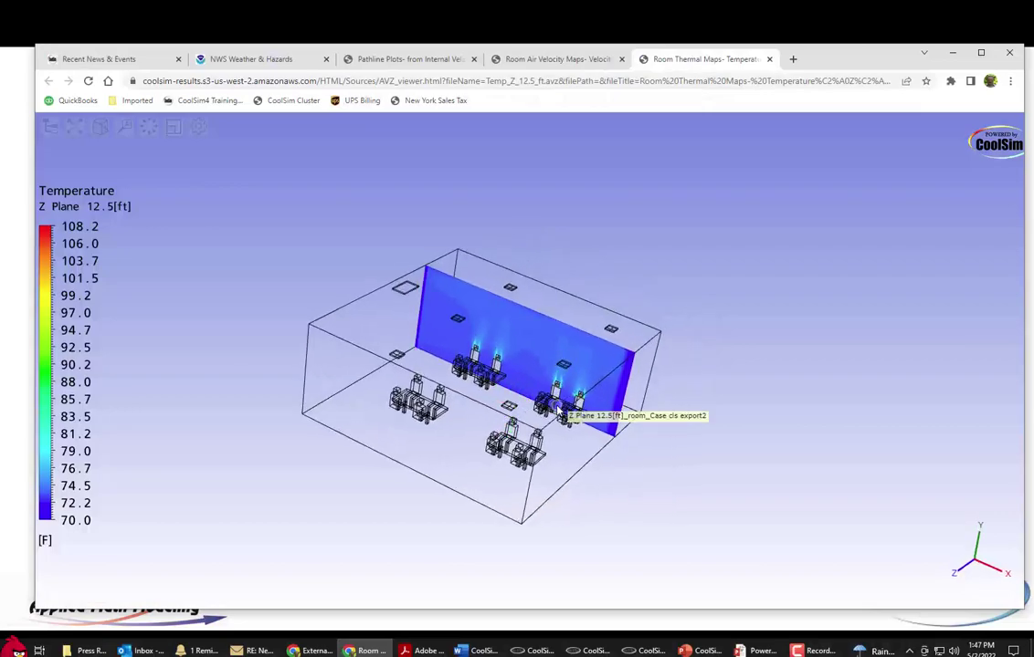
scroll(562, 413, up, 5)
drag(559, 411, 662, 374)
drag(734, 417, 797, 268)
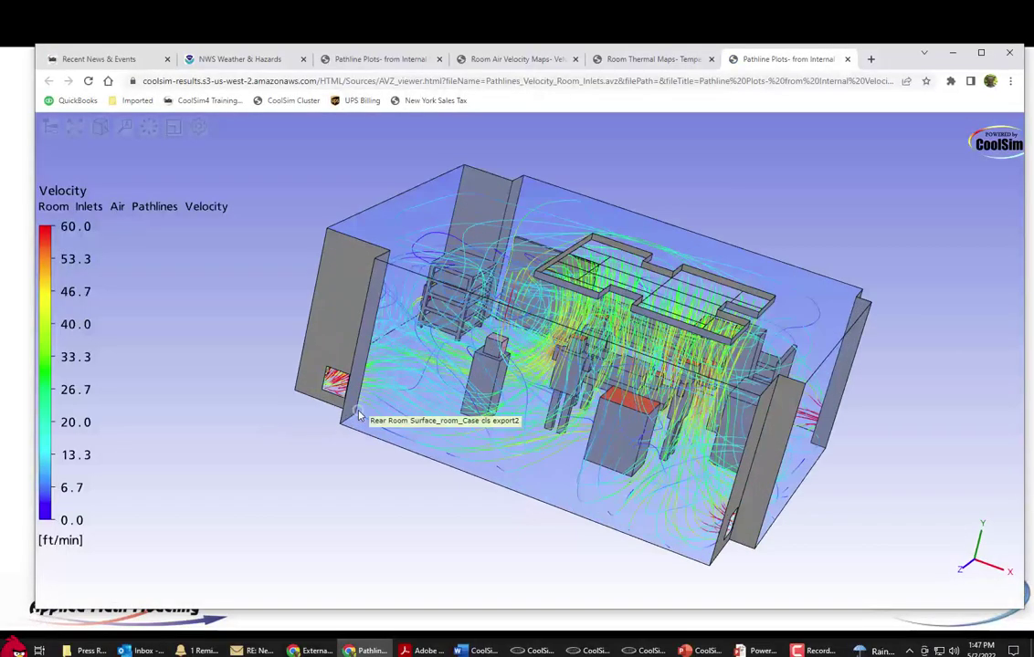
Step: Examine the velocity pathlines descending from the ceiling inlet array around the people and equipment, from several angles
drag(651, 405, 679, 417)
right_click(684, 420)
scroll(614, 346, up, 5)
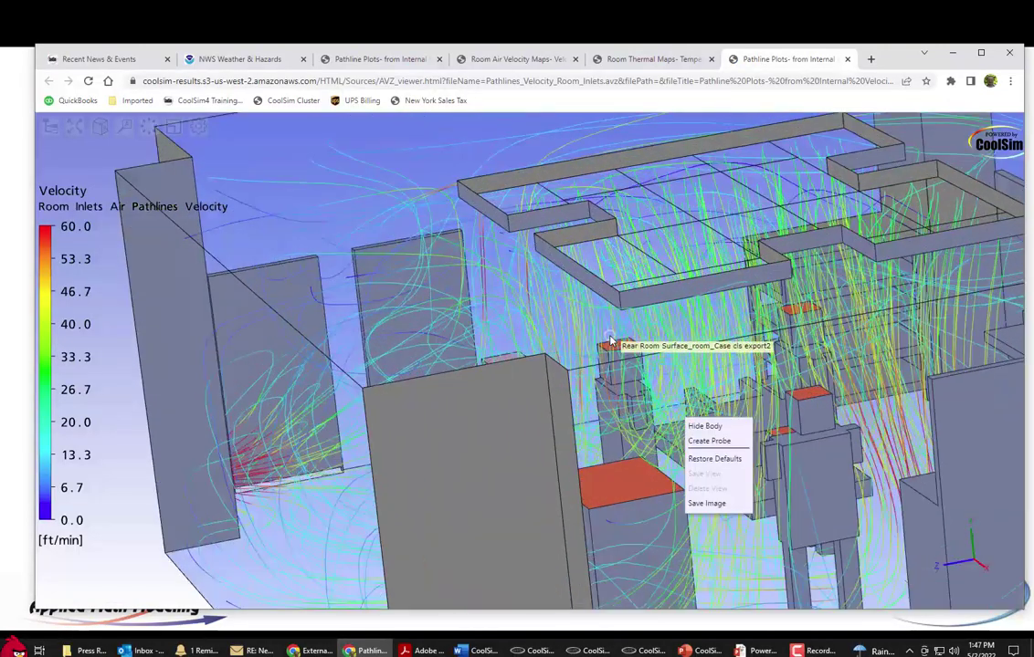
drag(612, 346, 522, 335)
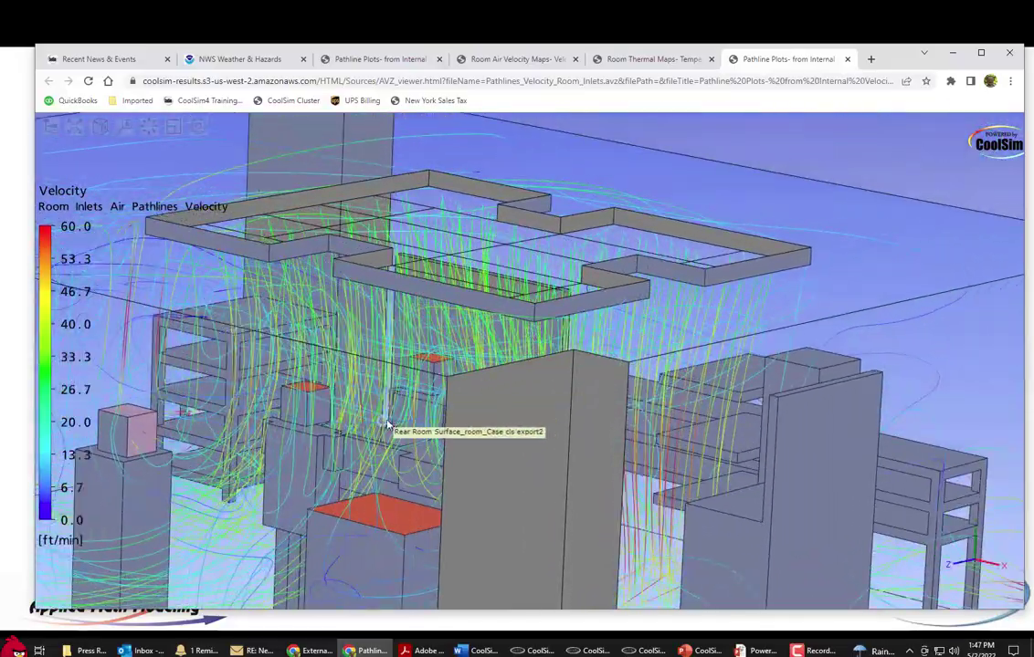
drag(390, 425, 495, 446)
scroll(496, 446, up, 4)
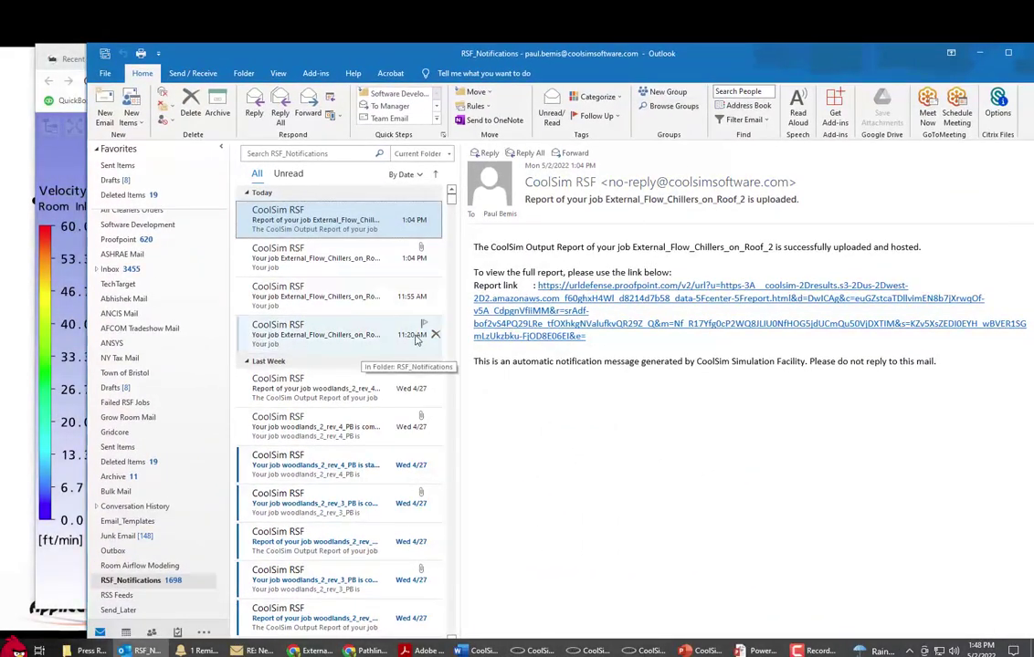
Step: In Outlook, view the External_Flow_Chillers_on_Roof_2 job start and completion notifications and open the attached summary report PDF
click(317, 348)
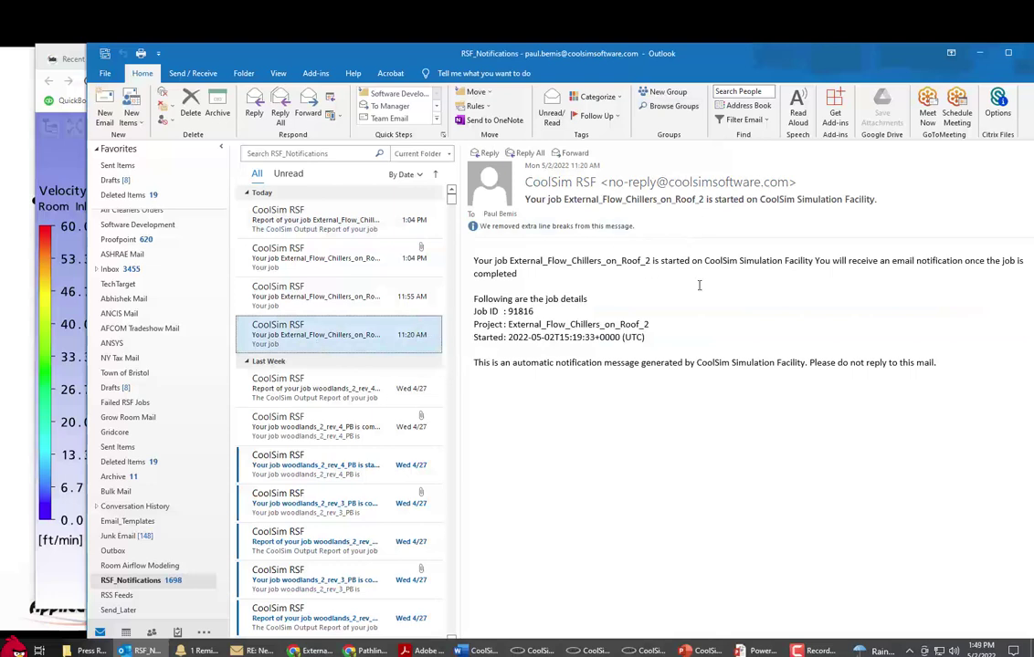
click(365, 262)
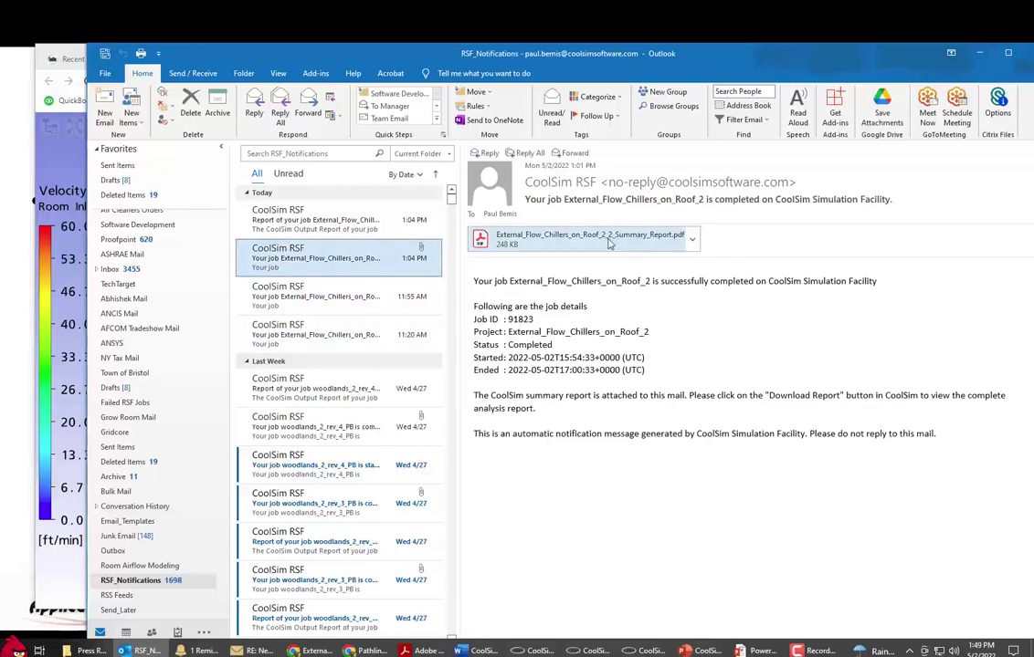
click(610, 243)
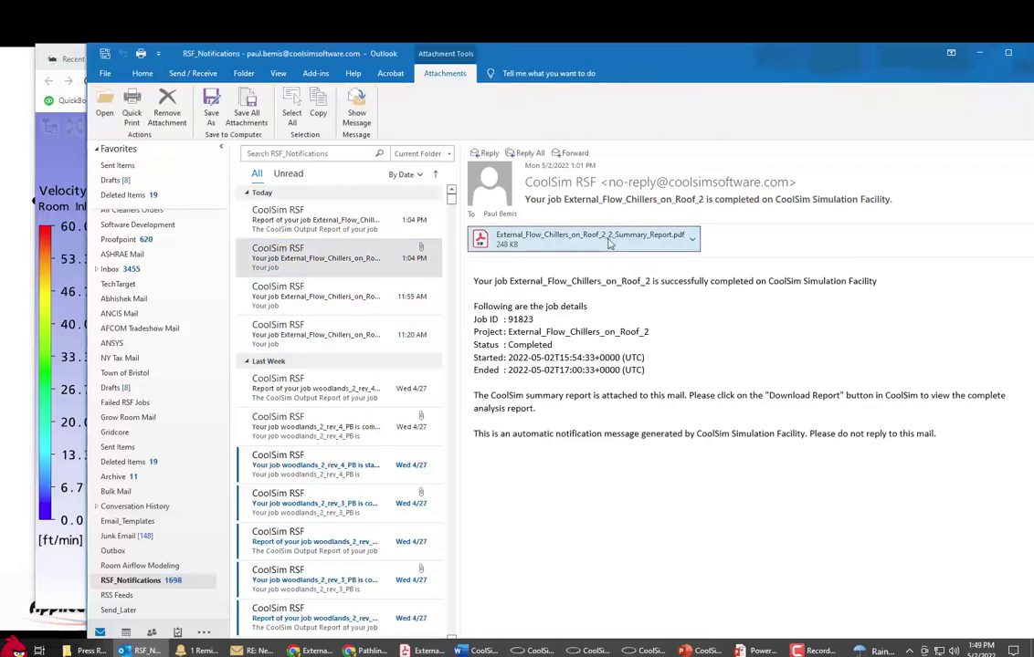
double_click(610, 243)
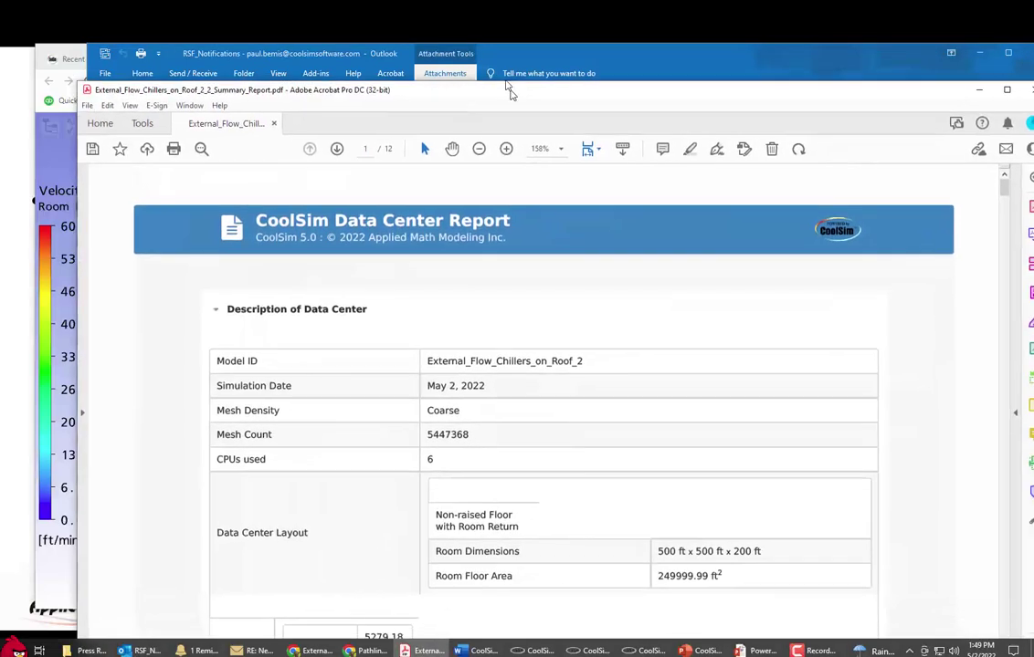
Step: Read the summary report's data center description, covering mesh, layout, external flow settings and components
scroll(571, 306, down, 3)
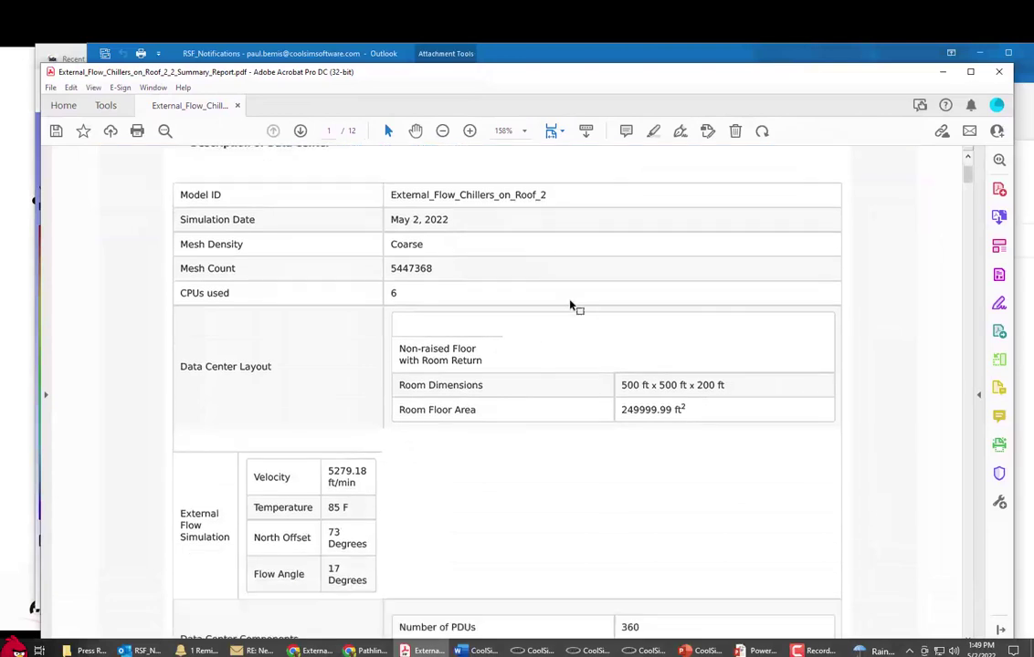
scroll(570, 306, up, 2)
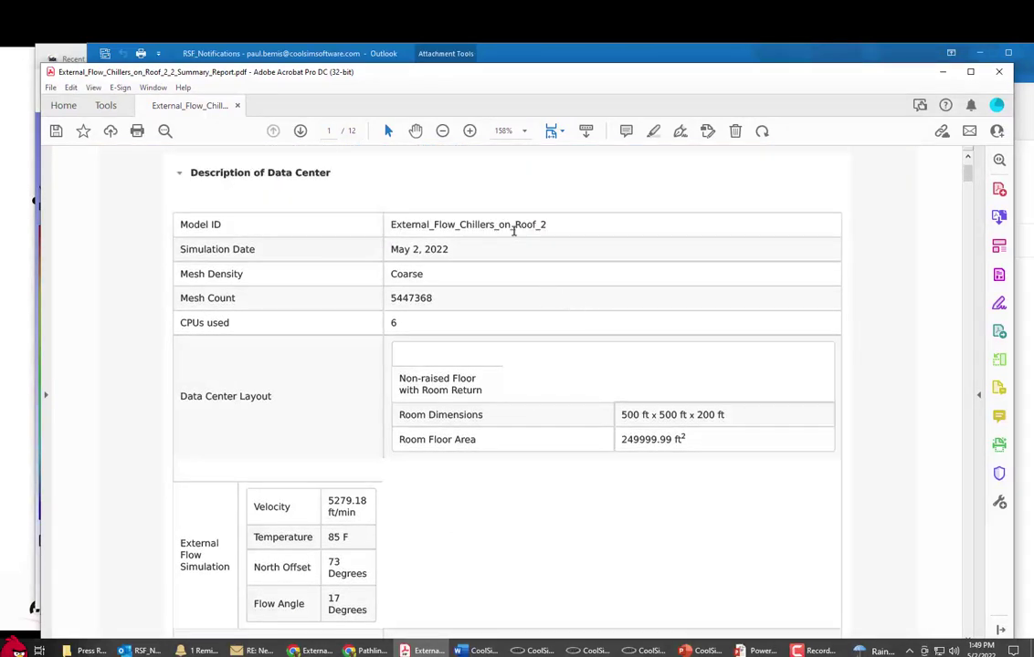
scroll(459, 328, down, 1)
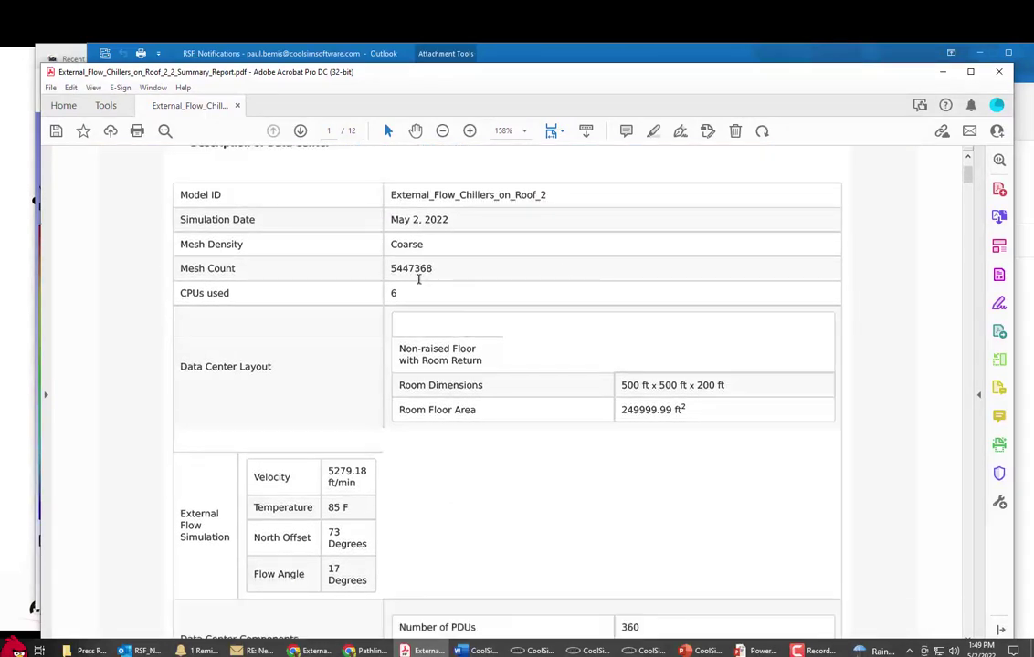
scroll(424, 272, down, 1)
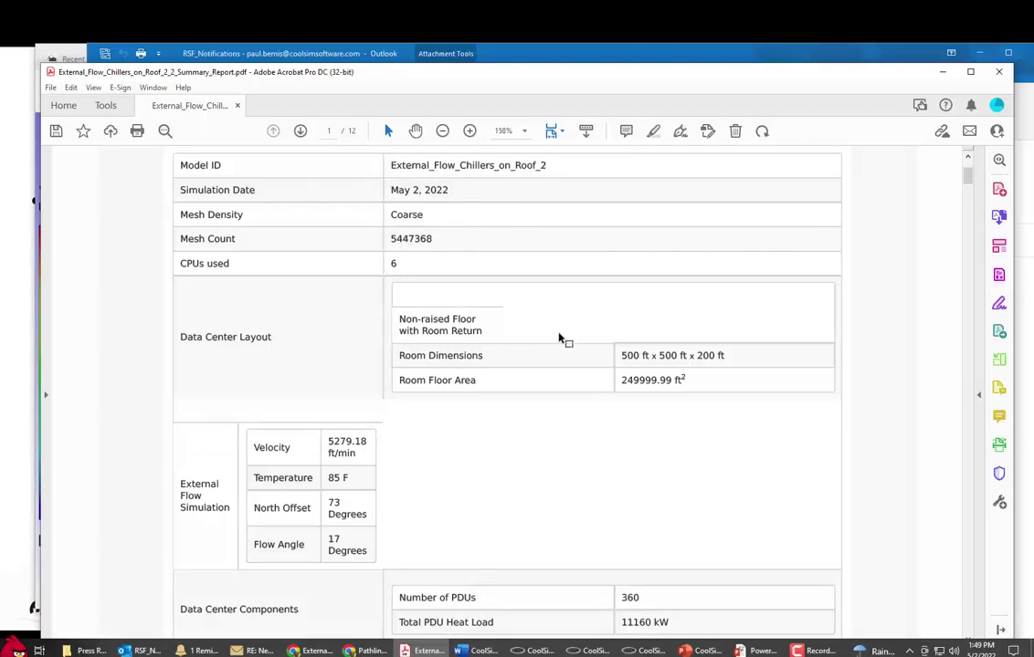
scroll(559, 338, down, 2)
scroll(560, 340, down, 3)
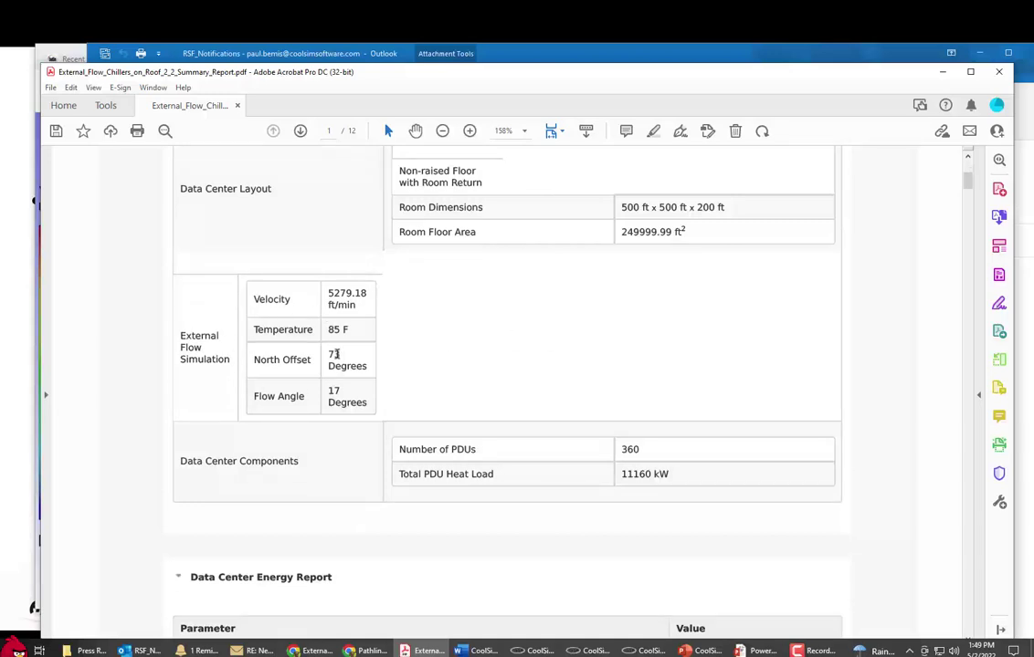
Step: Review the summary report's Data Center Energy Report and PDU Cooling Report, and put the PDF away
scroll(337, 354, down, 8)
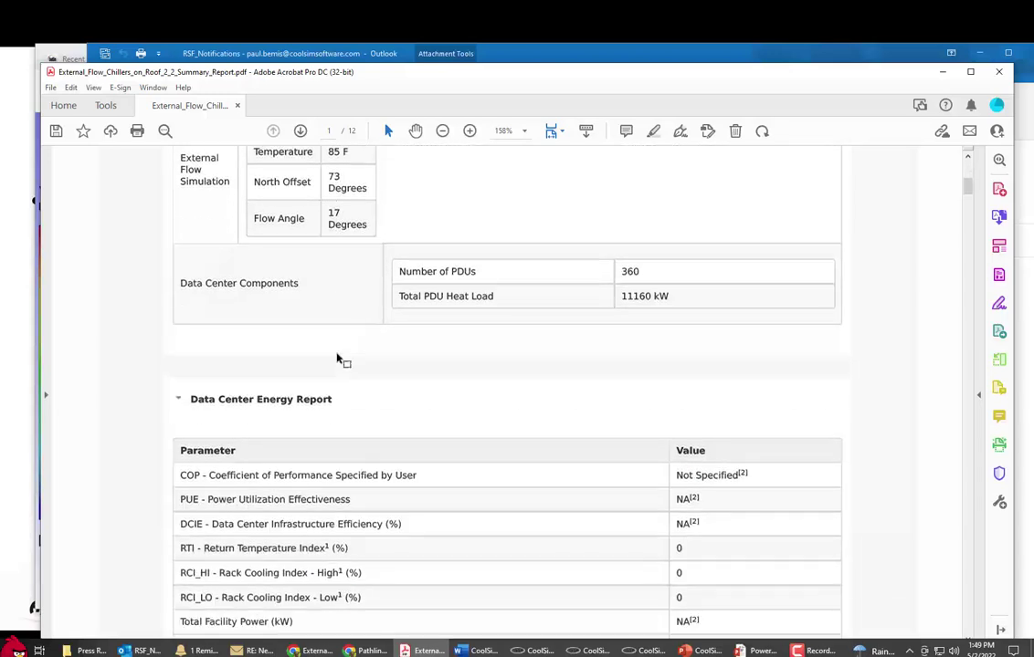
scroll(337, 355, down, 11)
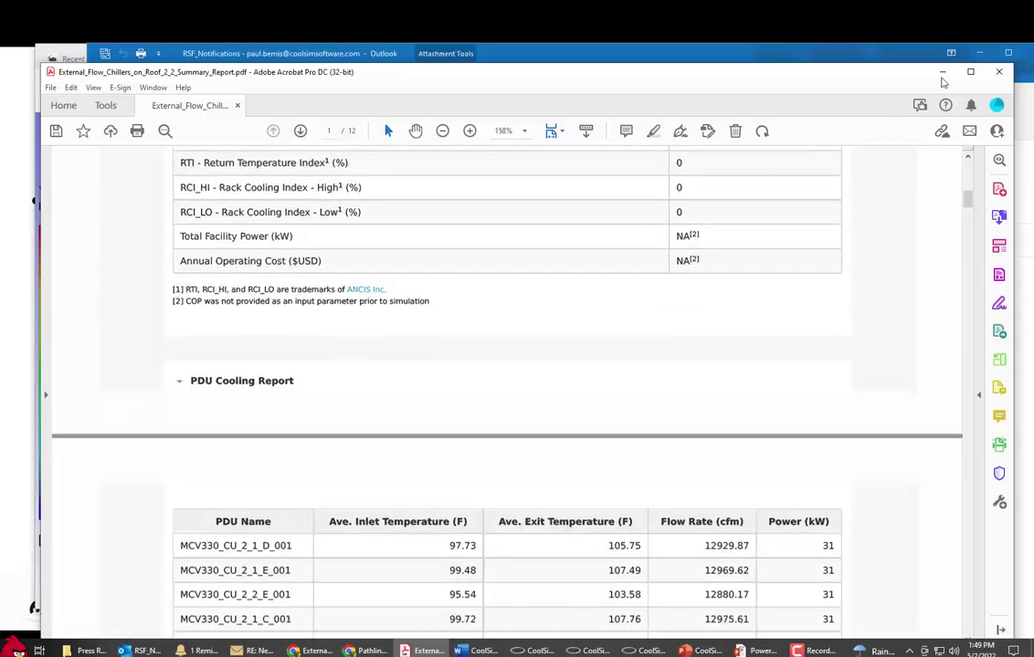
click(943, 72)
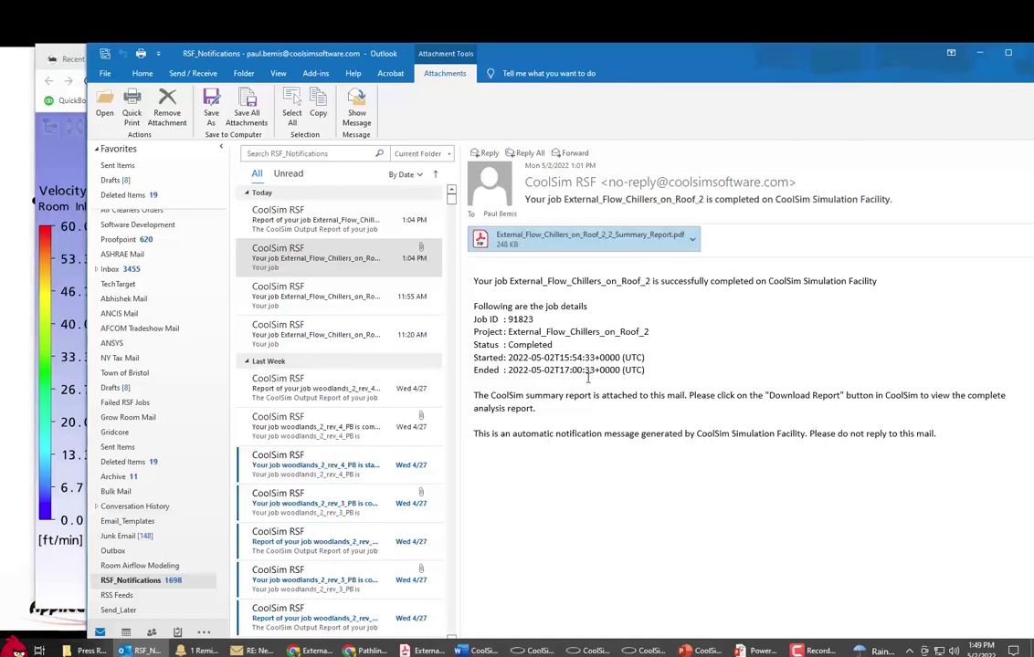
Step: From the report upload notification, open the hosted CoolSim Data Center Report in Chrome and list its 3D files down to the pathline plots
click(344, 227)
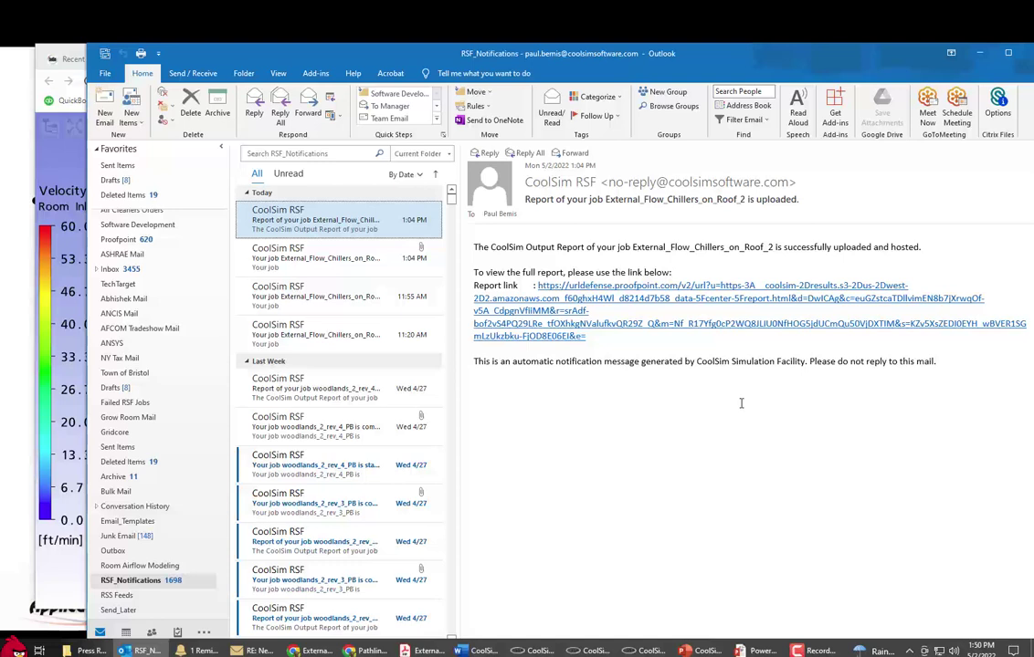
click(614, 306)
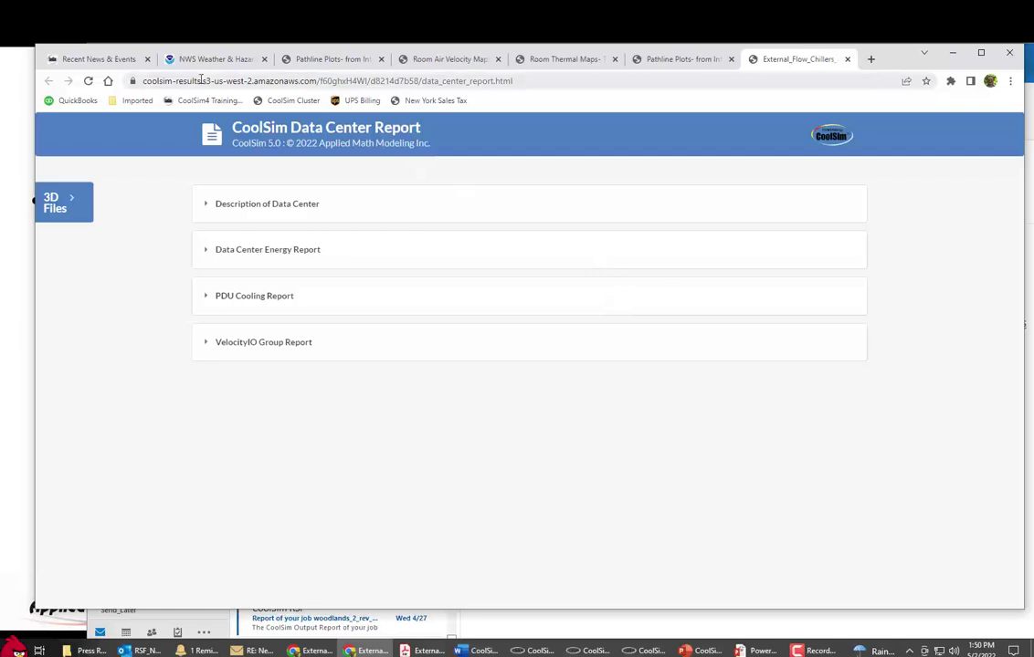
click(73, 210)
scroll(107, 357, down, 3)
scroll(107, 357, down, 3)
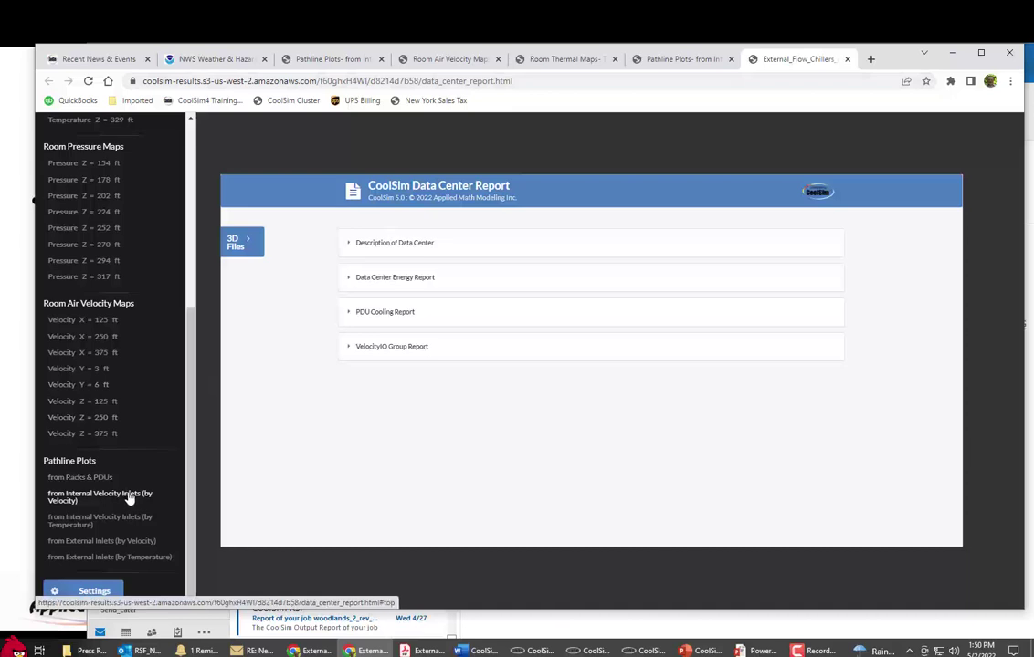
Step: View the 3D pathline plot from Racks & PDUs and its web address
click(96, 479)
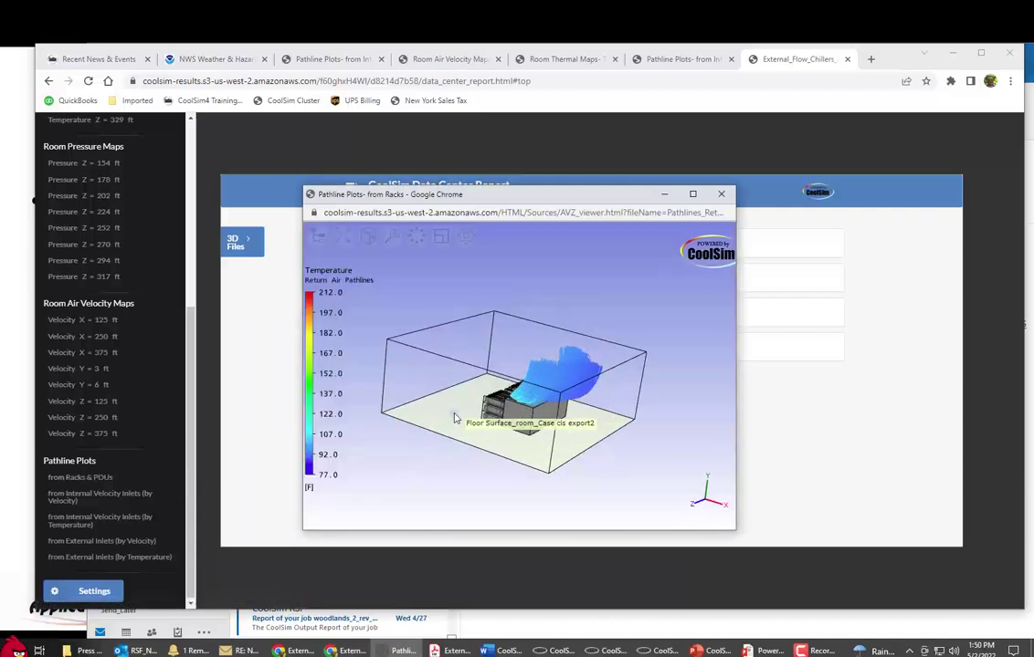
scroll(461, 424, up, 3)
click(497, 214)
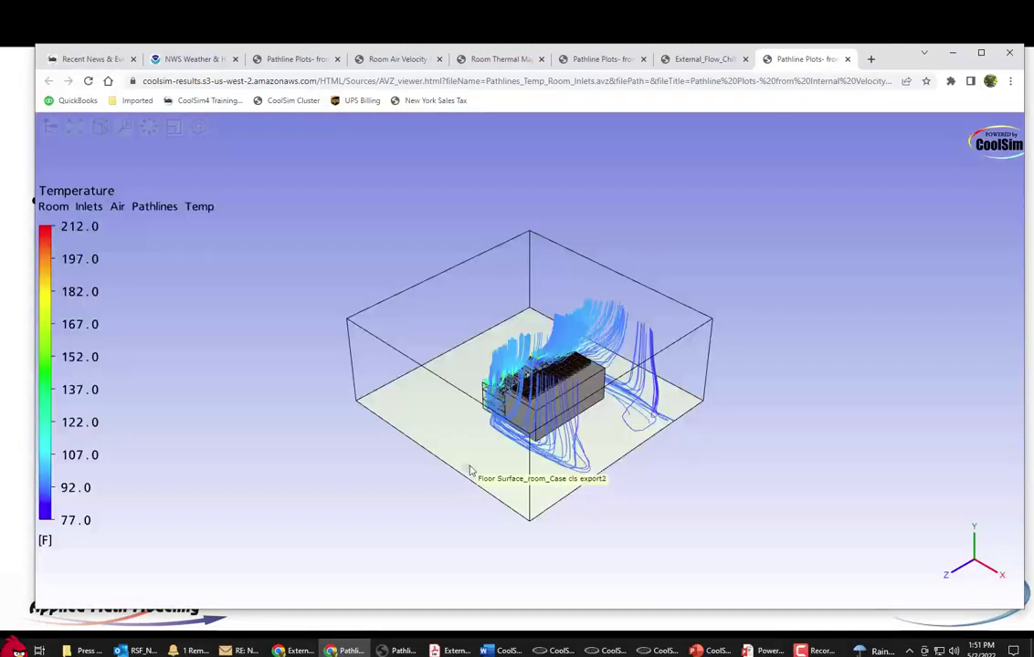
Step: Examine the temperature pathlines from the internal velocity inlets up close around the building's stacked equipment and rooftop exhaust plumes
drag(473, 475, 507, 439)
scroll(507, 439, up, 5)
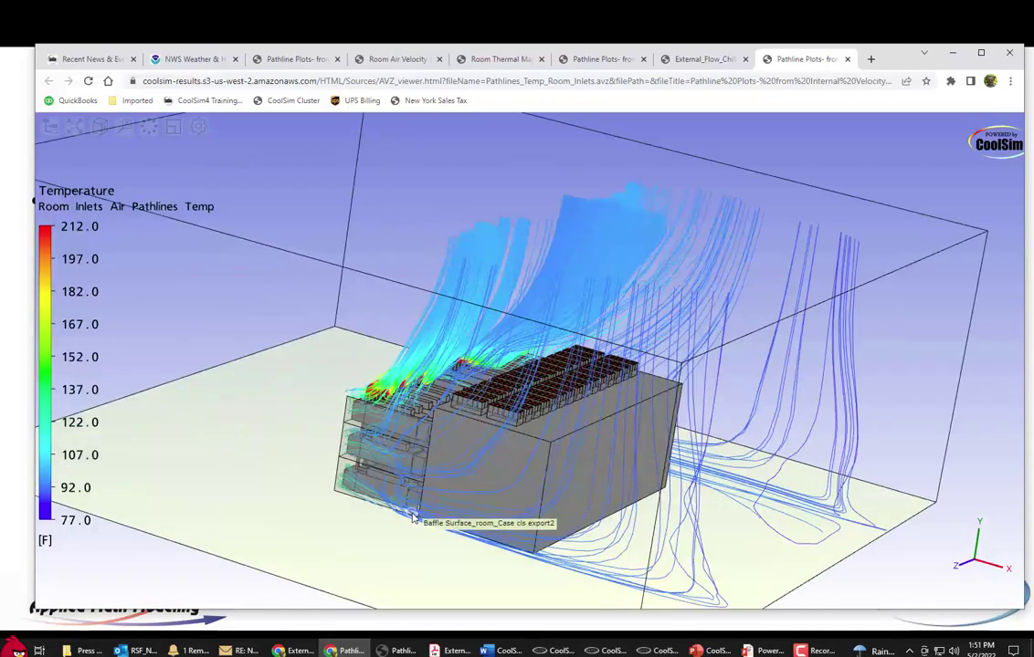
drag(381, 503, 320, 445)
right_click(290, 441)
click(274, 473)
drag(274, 473, 385, 449)
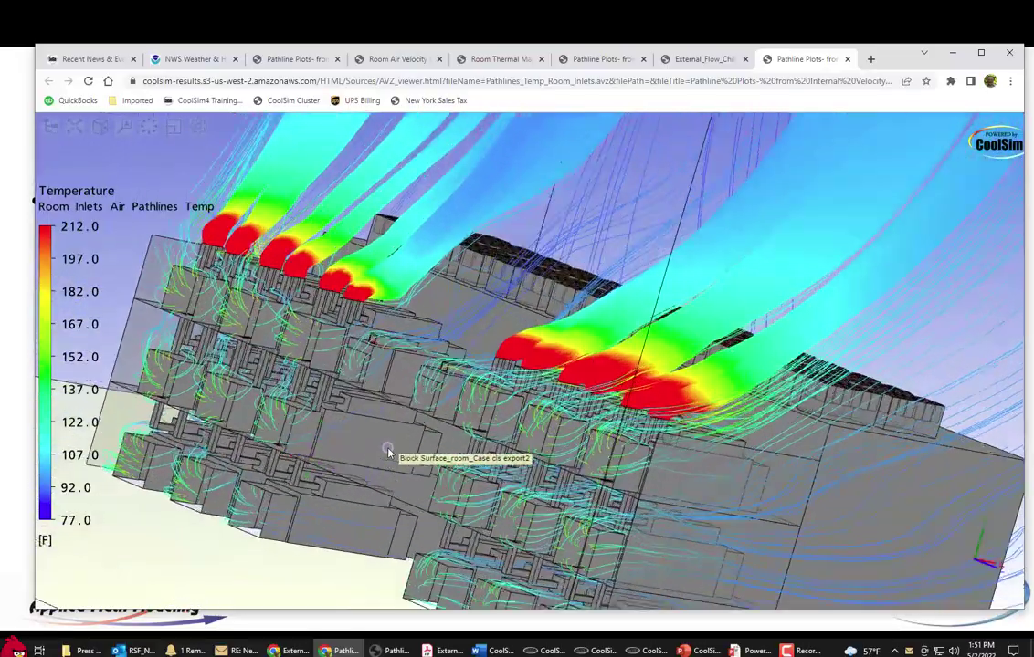